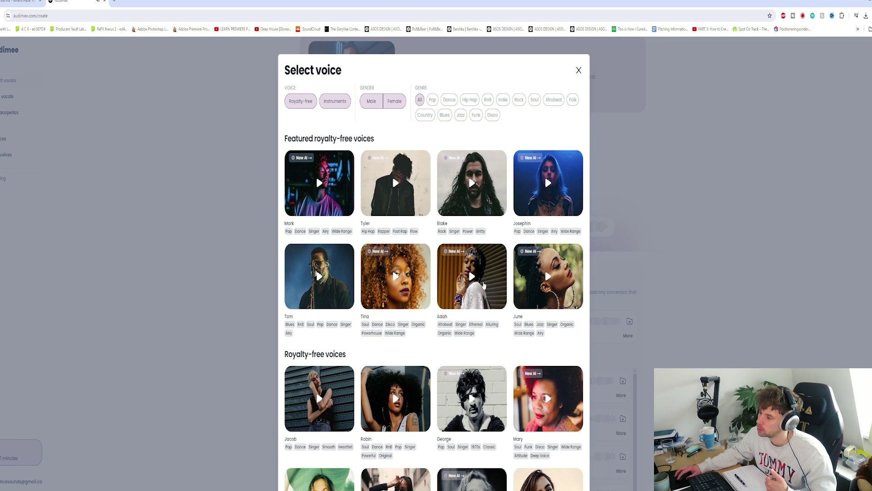
- Convert the Rihanna - Where Have You Been (Studio Acapella) vocal with the Adah voice
click(483, 285)
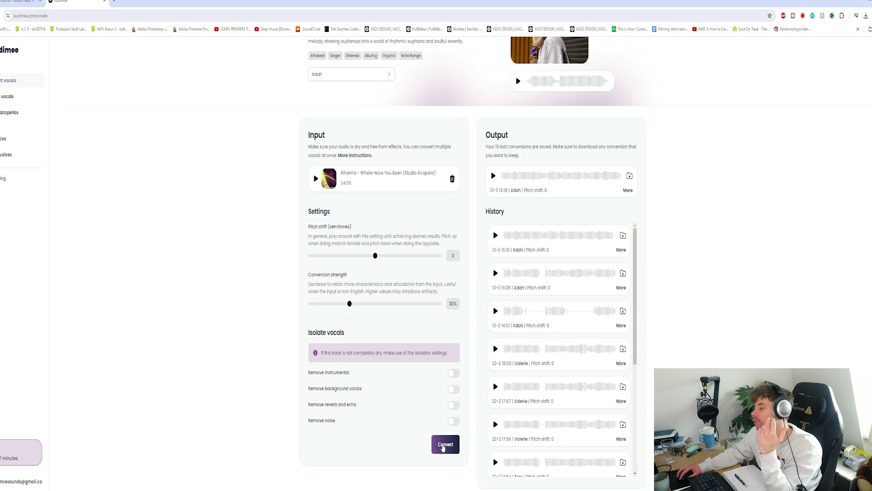
click(443, 445)
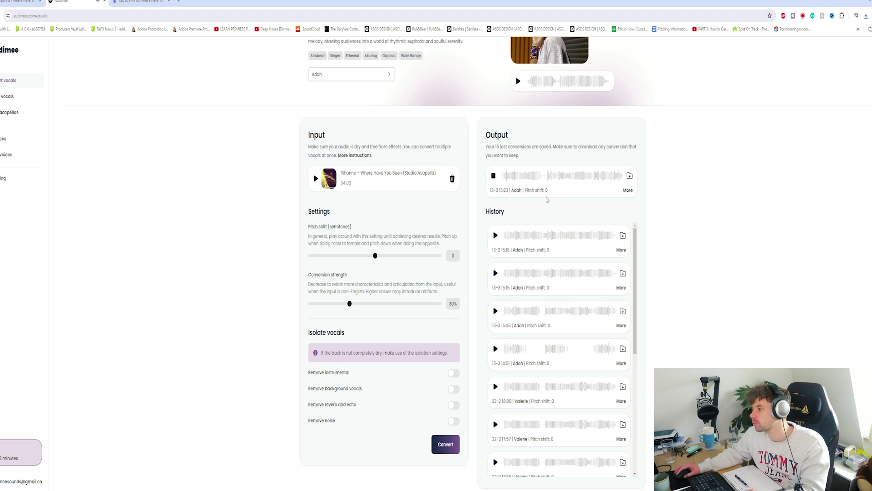
scroll(629, 252, up, 2)
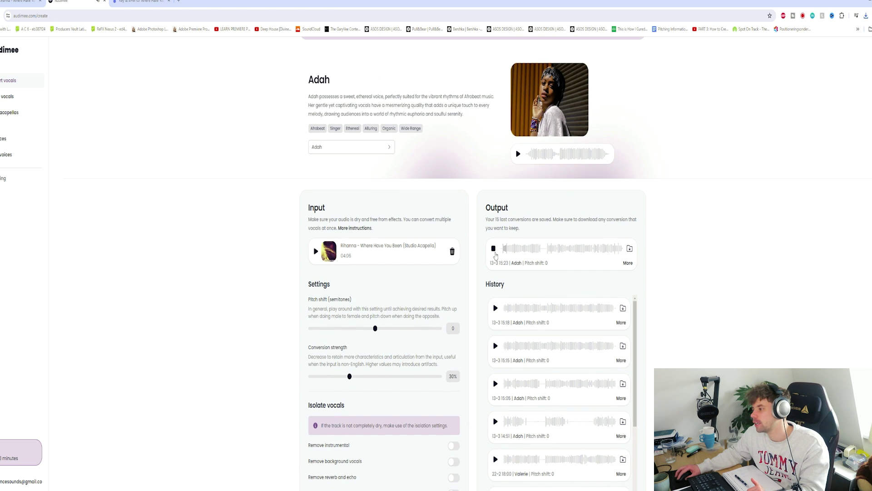
- Download the converted vocal, switch to FL Studio and place it on track 5 of the playlist at bar 9
click(865, 16)
key(alt+Tab)
key(alt+Tab)
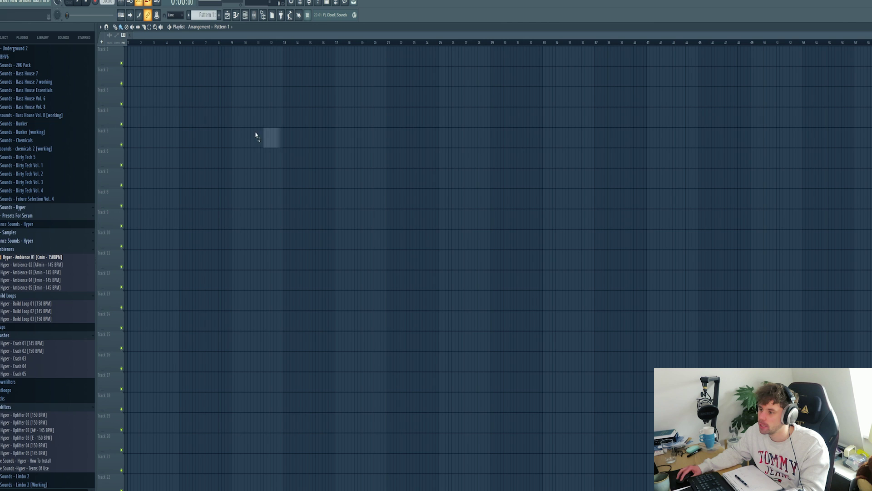
drag(255, 135, 255, 135)
- Fit the converted vocal clip to the project tempo, giving 128 BPM as its original tempo
click(232, 130)
click(278, 186)
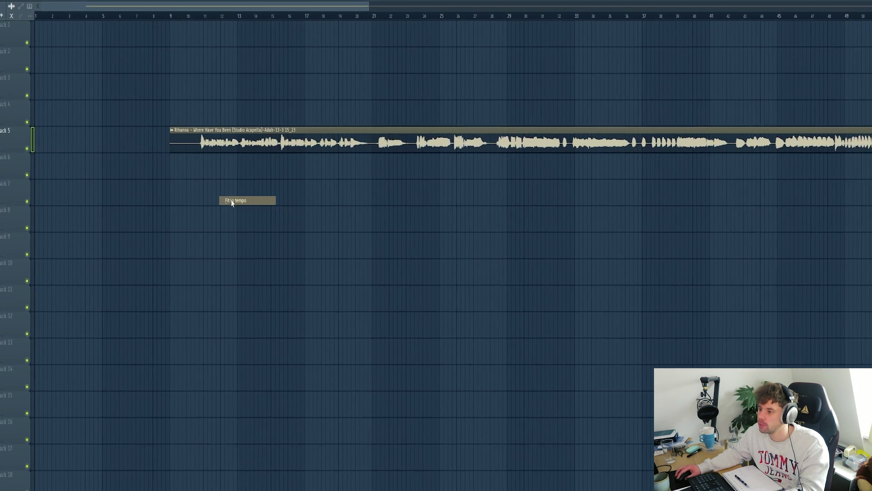
click(232, 203)
click(441, 385)
text(1)
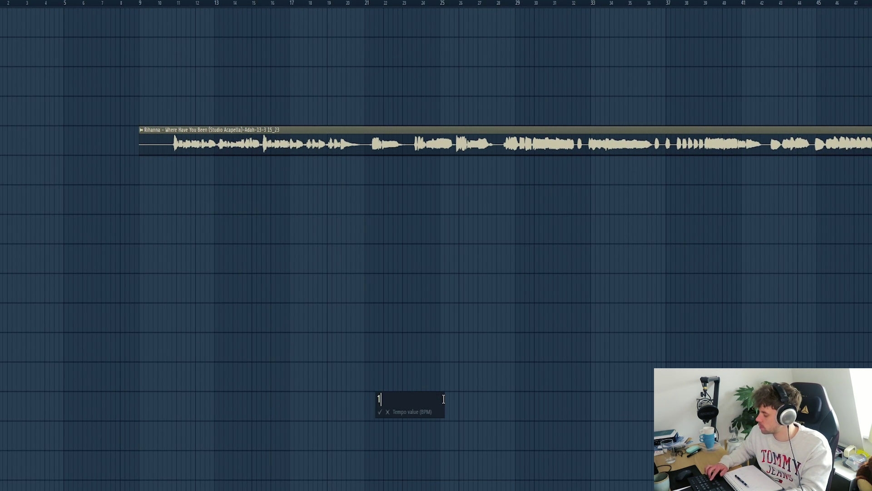
text(28)
key(Return)
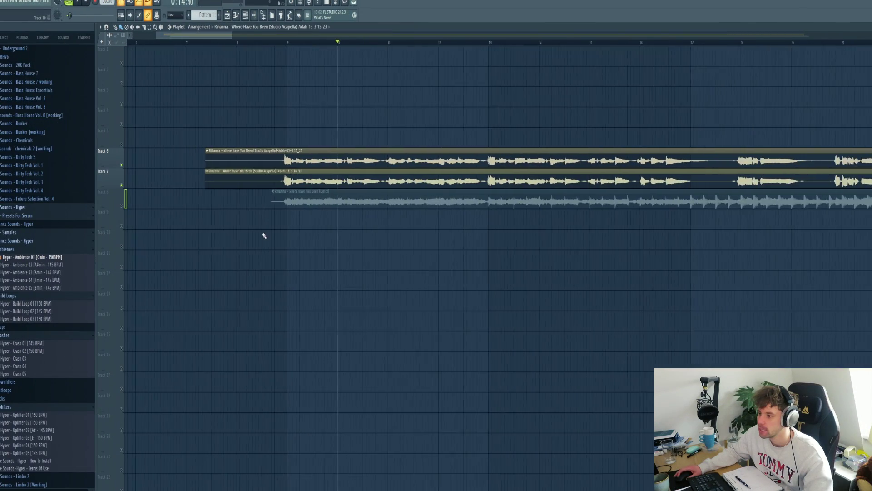
- Solo the original Rihanna song on track 8 and play it from just before bar 13
scroll(263, 235, down, 2)
right_click(122, 204)
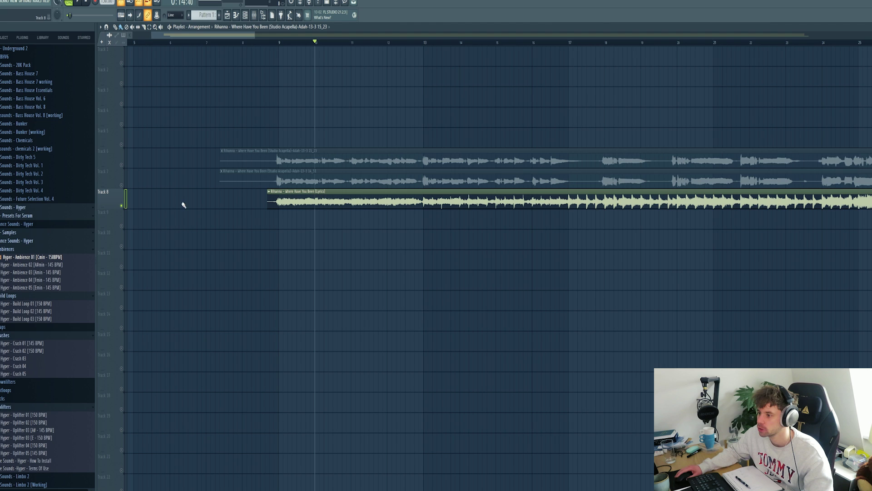
click(420, 44)
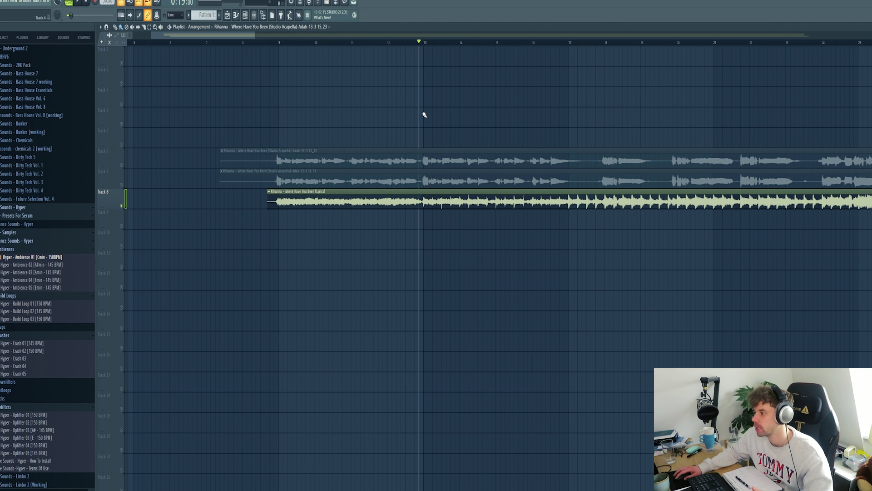
key(space)
key(space)
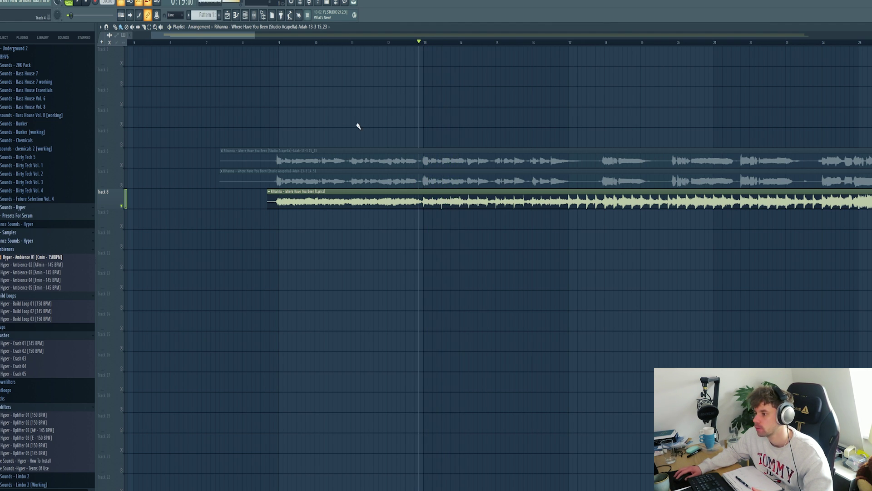
- Play the track 6 vocal together with the original song, and listen to the track 7 vocal on its own
click(122, 165)
key(space)
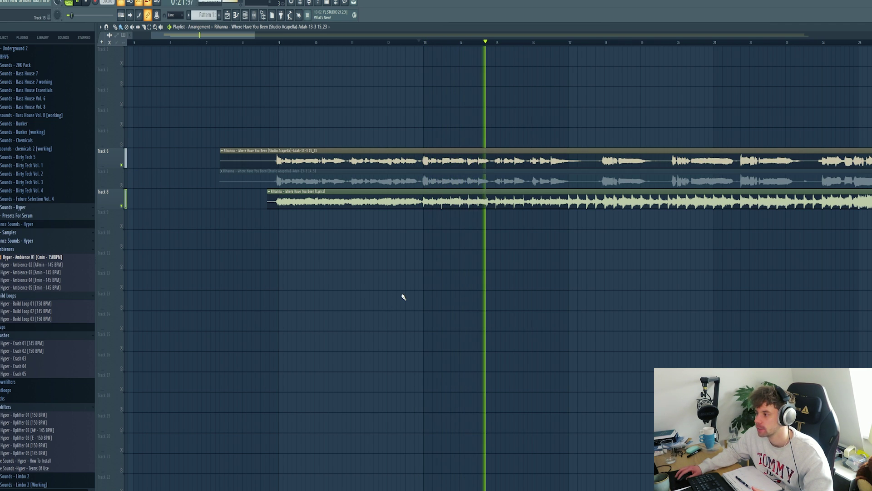
key(space)
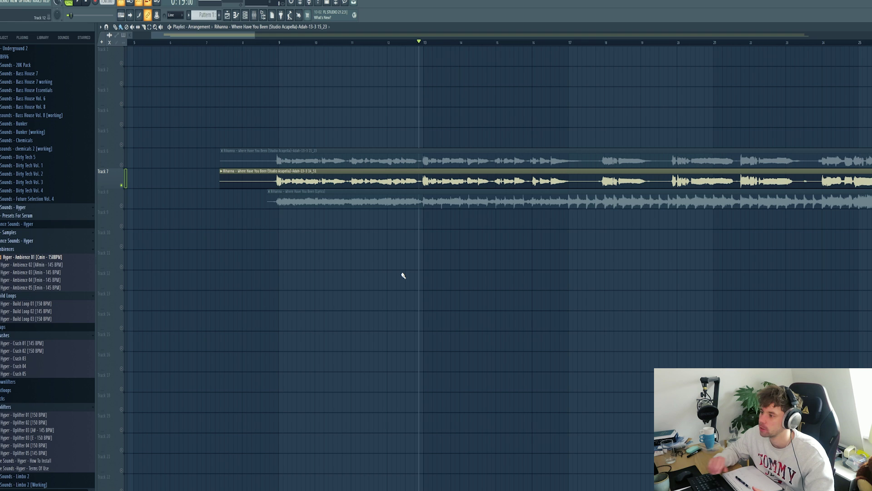
key(space)
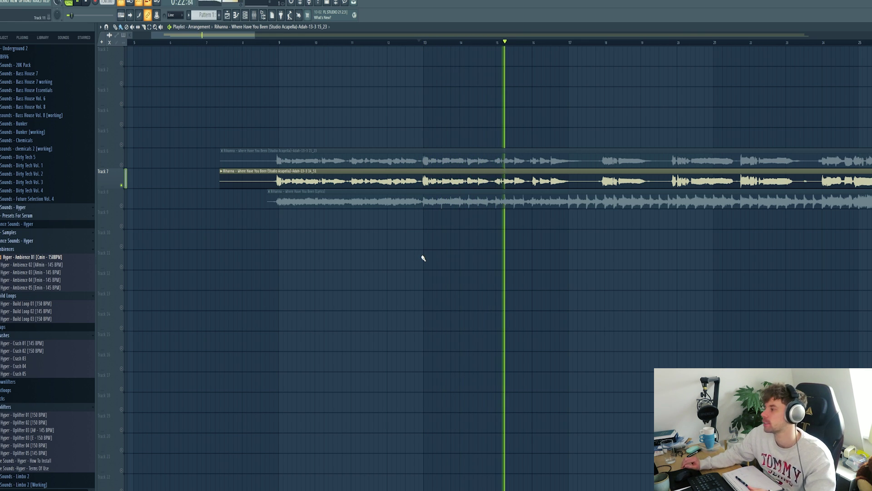
key(space)
- Solo the track 6 vocal and play it from shortly before bar 17
right_click(122, 166)
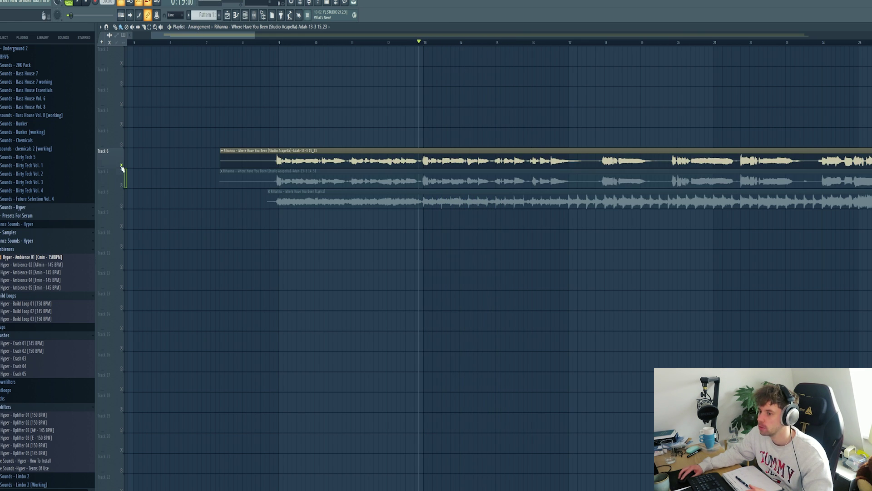
click(550, 44)
key(space)
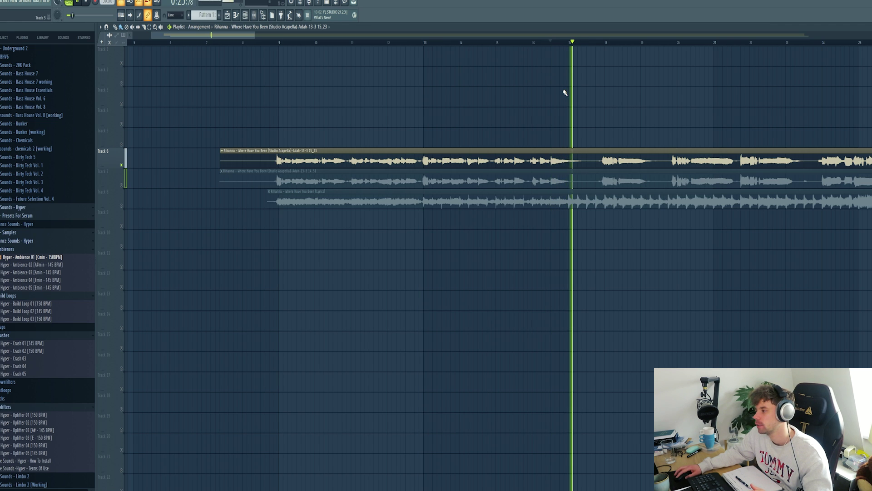
key(space)
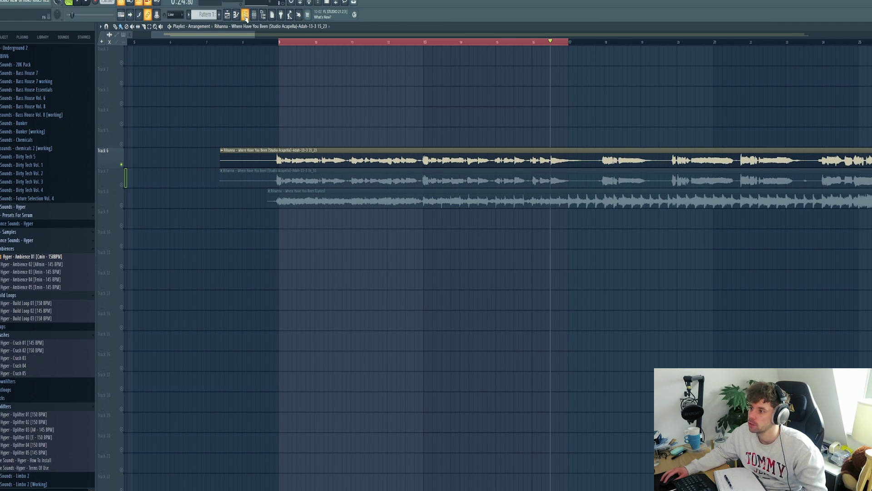
- Add a Serum channel and load the Reese - RiRi preset from the Sonance Sounds - Hyper bank
click(246, 17)
click(485, 224)
click(468, 247)
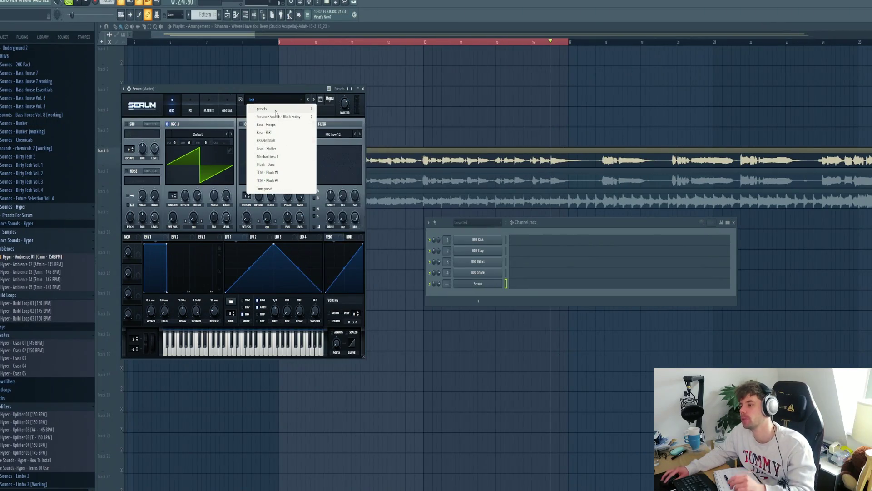
mouse_move(273, 108)
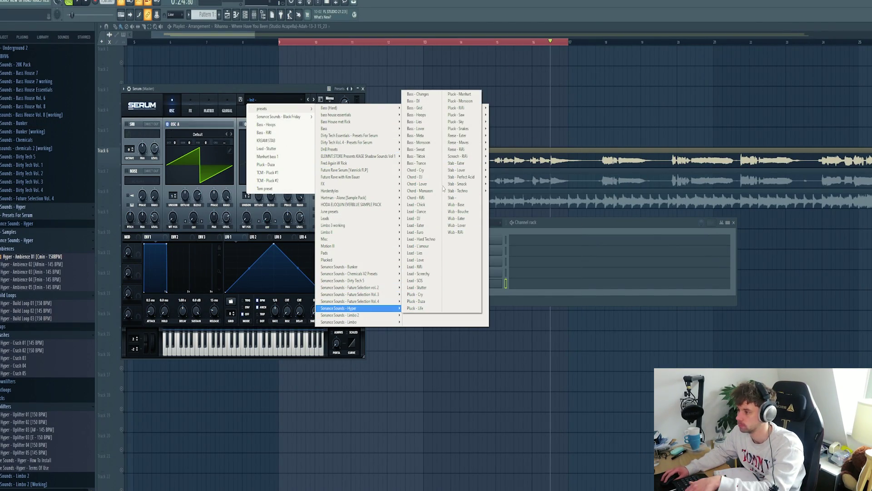
click(464, 152)
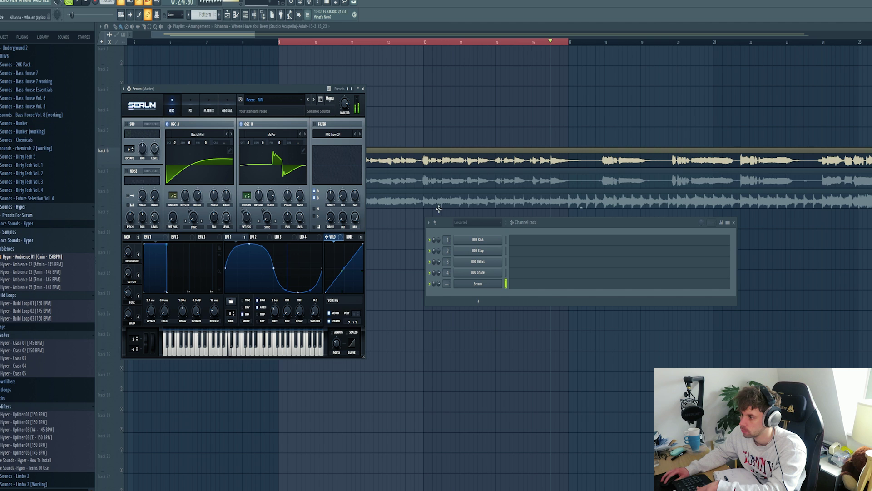
- Draw one-bar notes C4 in bar 1 and D#4 in bar 2 for Serum in Pattern 1
click(534, 286)
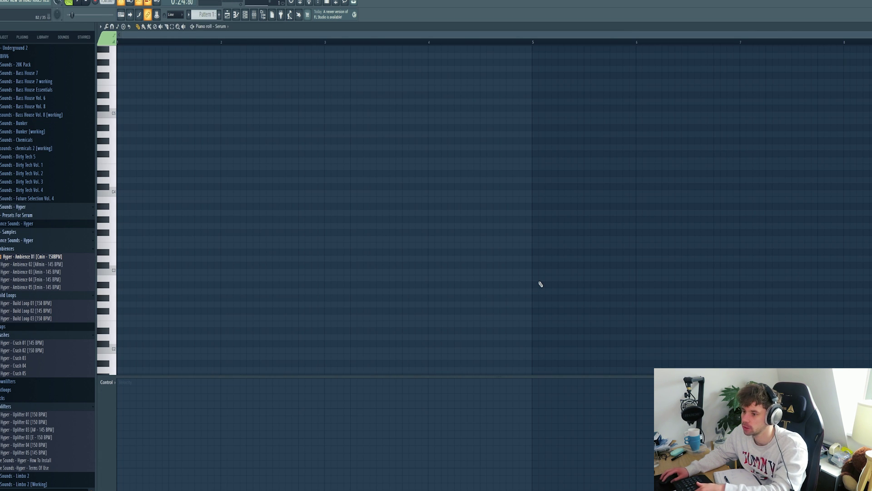
drag(187, 180, 218, 209)
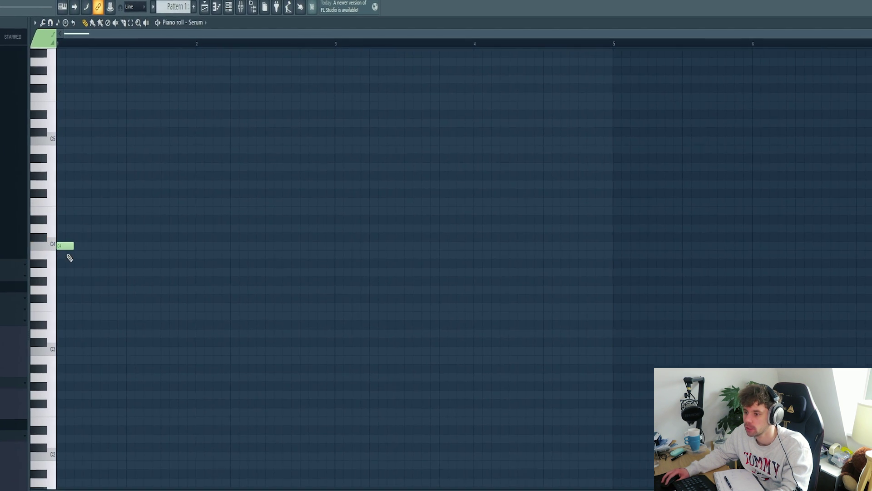
mouse_move(192, 255)
mouse_down()
mouse_move(197, 266)
mouse_move(199, 237)
mouse_up()
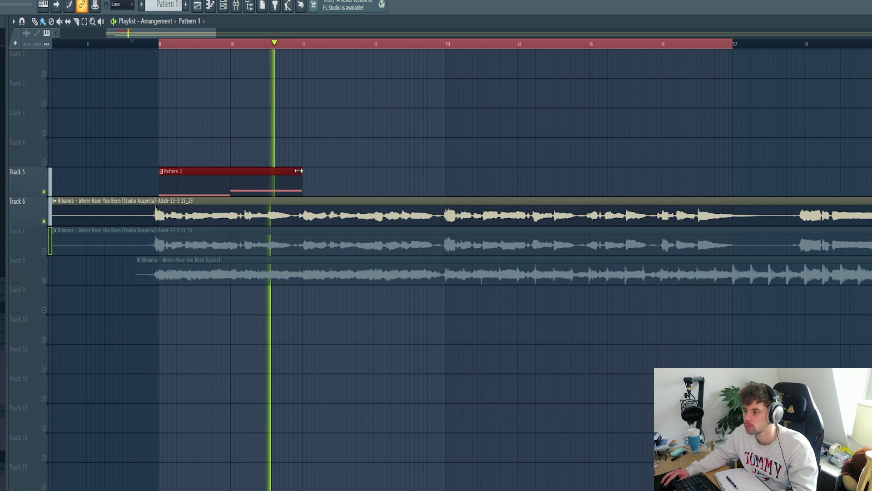
- Extend the Pattern 1 clip to bar 13 and add one-bar notes G#3 in bar 3 and A#3 in bar 4
drag(301, 173, 442, 172)
key(space)
double_click(325, 185)
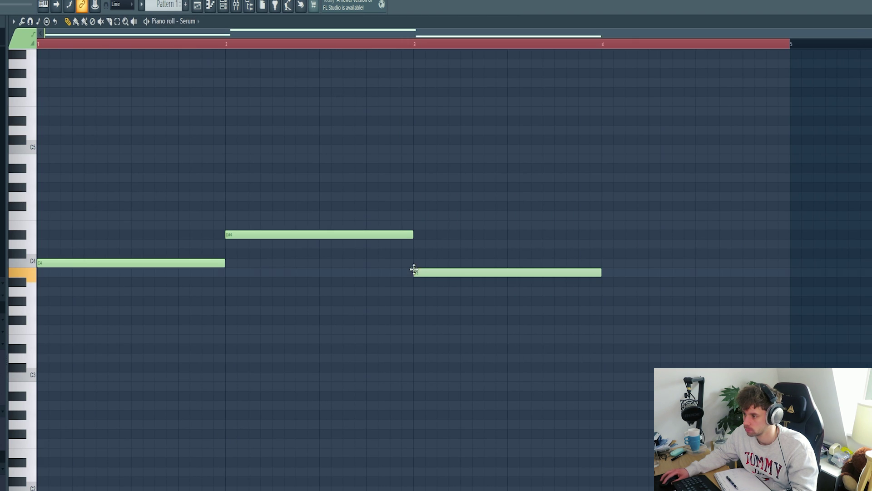
drag(432, 273, 428, 302)
click(604, 282)
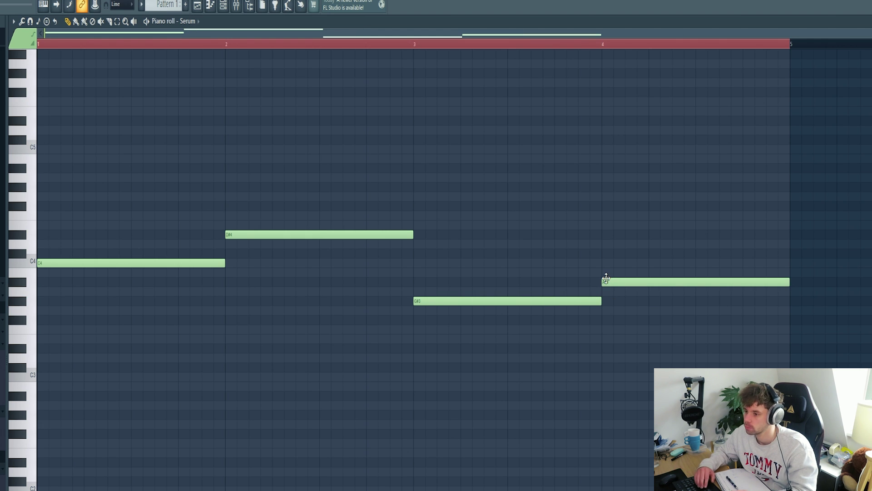
- Raise all four Serum notes by one octave and play the result with the vocal
drag(451, 361, 548, 261)
ctrl+click(603, 282)
click(537, 197)
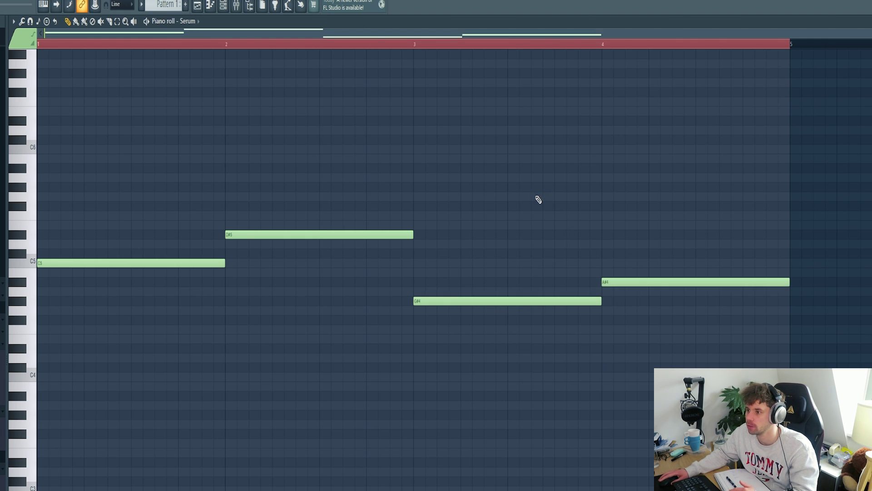
key(space)
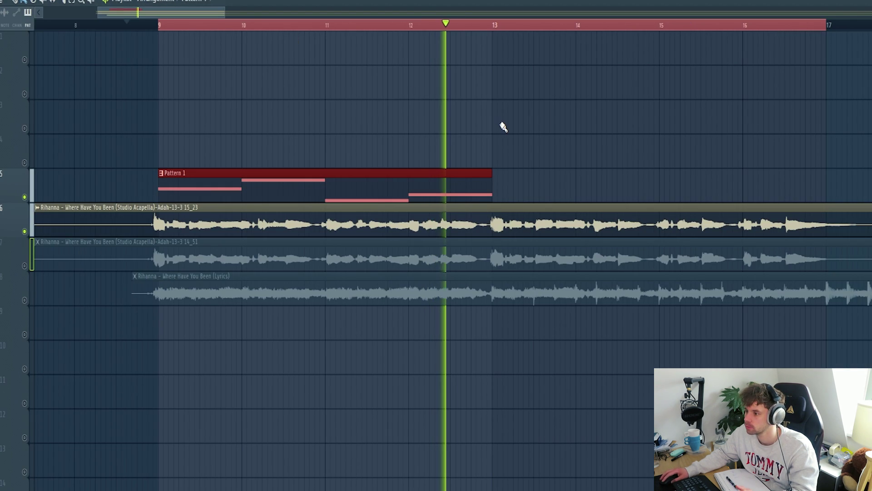
- Place the Hyper - Ambience 01 [Cmin - 150BPM] loop on track 4 at bar 9 and unmute that track
drag(58, 258, 316, 117)
click(147, 125)
- Place the Hyper - Ambience 05 [Emin - 145 BPM] loop on track 3 at bar 9 and fit it to tempo using the estimated 145 BPM
click(62, 282)
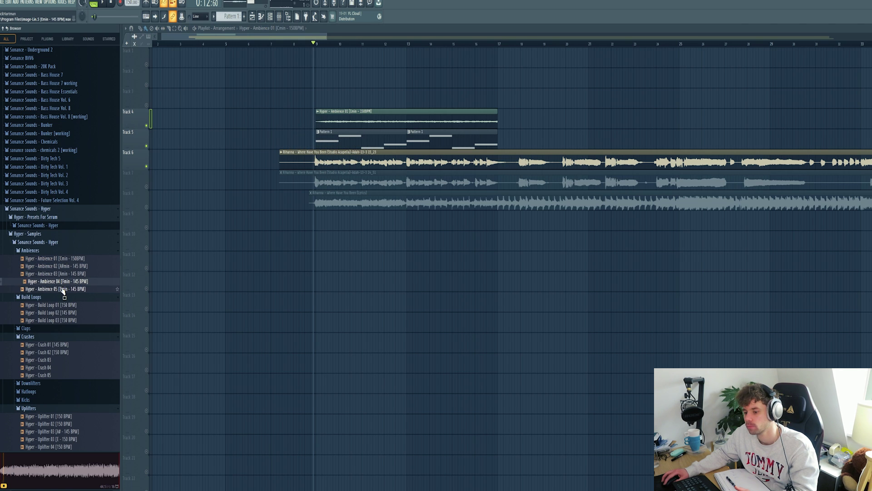
drag(62, 290, 317, 92)
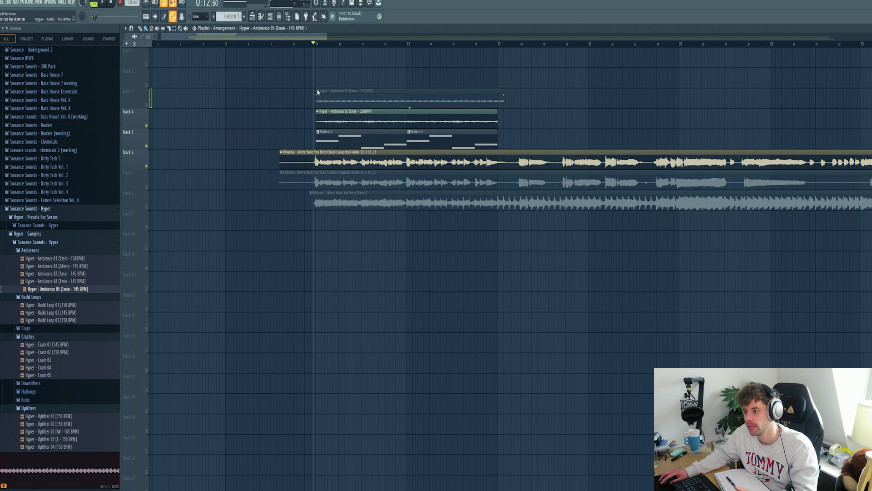
click(317, 92)
click(368, 145)
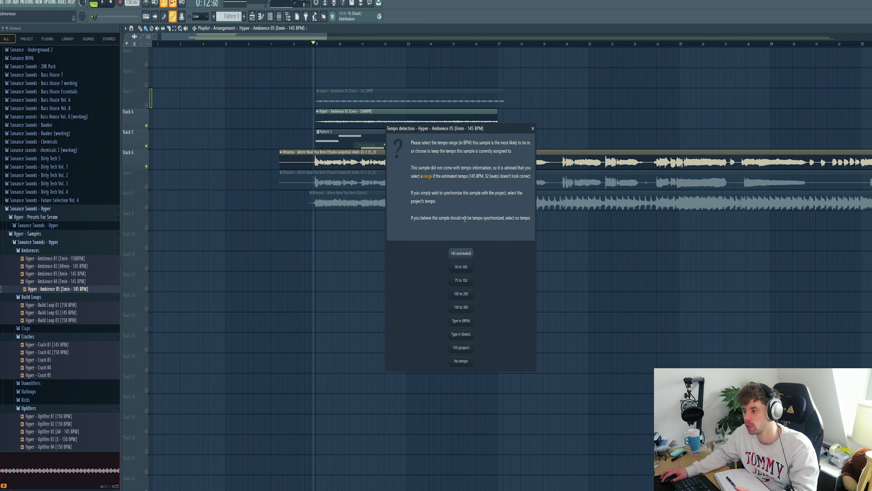
click(461, 253)
- Lower the pitch of the Hyper - Ambience 05 clip, then unmute track 3 and play the arrangement
double_click(400, 104)
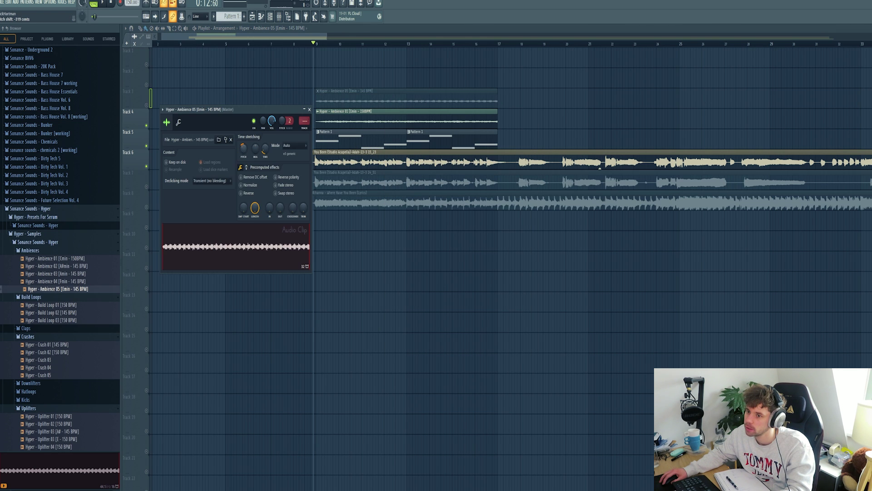
key(Escape)
click(147, 105)
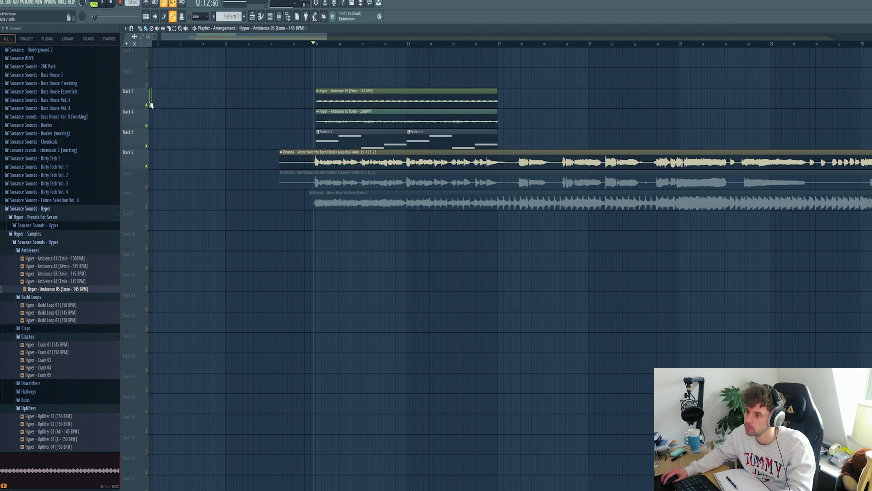
key(space)
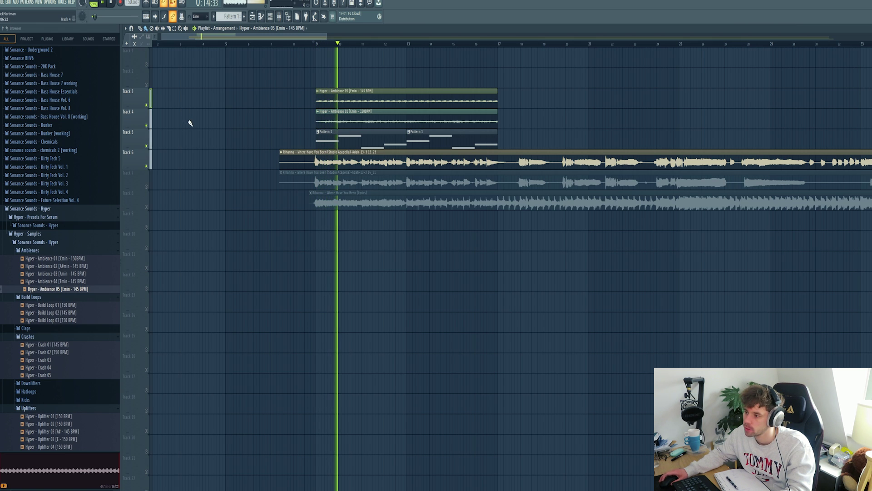
- Place the Hyper - Downlifter 01 [150 BPM] sample on track 2 at bar 9, unmute that track and play the arrangement
click(46, 251)
click(43, 259)
click(39, 274)
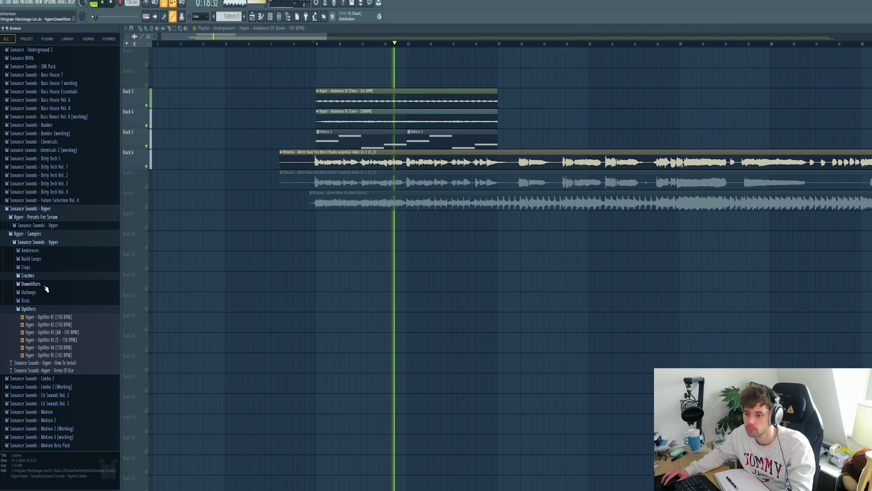
key(space)
click(41, 284)
click(44, 292)
drag(44, 303, 319, 80)
drag(68, 292, 374, 74)
click(146, 85)
key(space)
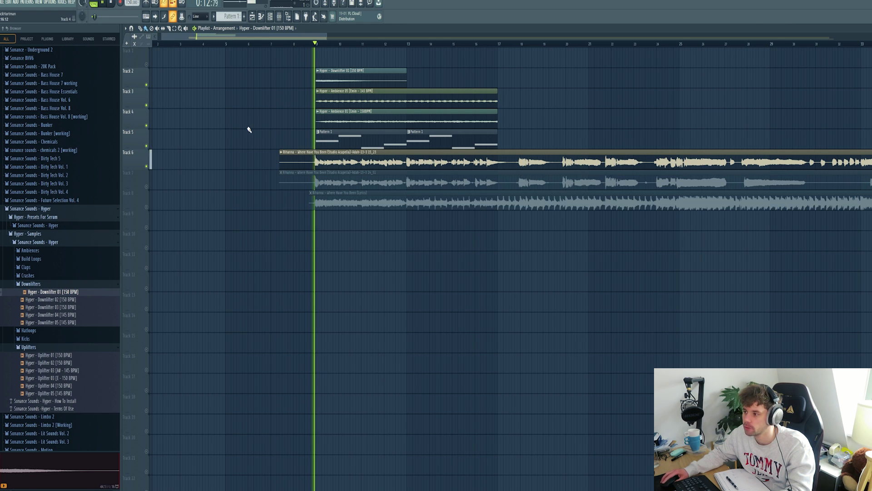
- Audition the Hyper uplifters and place Hyper - Uplifter 02 [150 BPM] on track 2 at bar 14
click(66, 386)
click(65, 363)
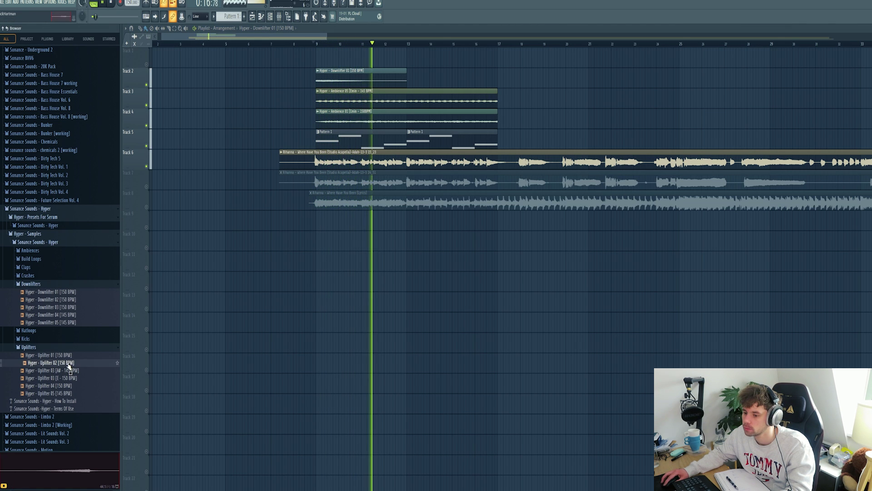
drag(66, 363, 476, 83)
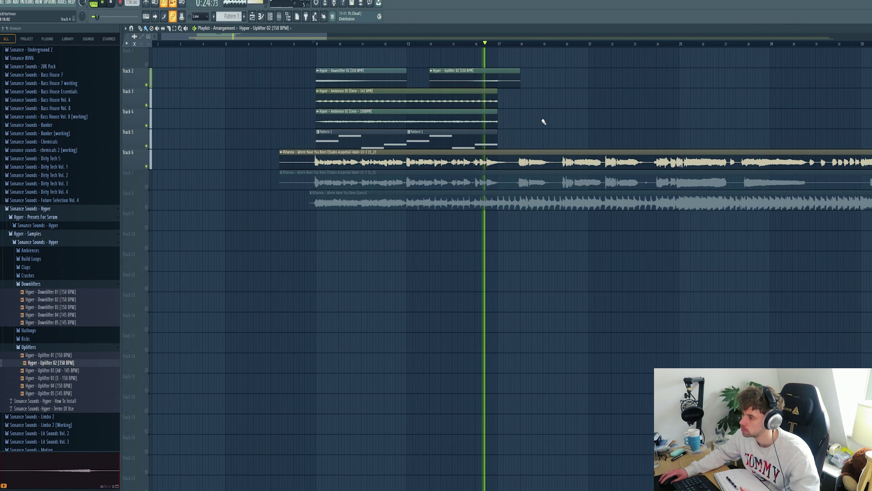
- Stop playback and duplicate the effect, ambience and Pattern 1 clips of the bar 9 section so they repeat from bar 17
key(space)
drag(536, 147, 513, 81)
click(471, 75)
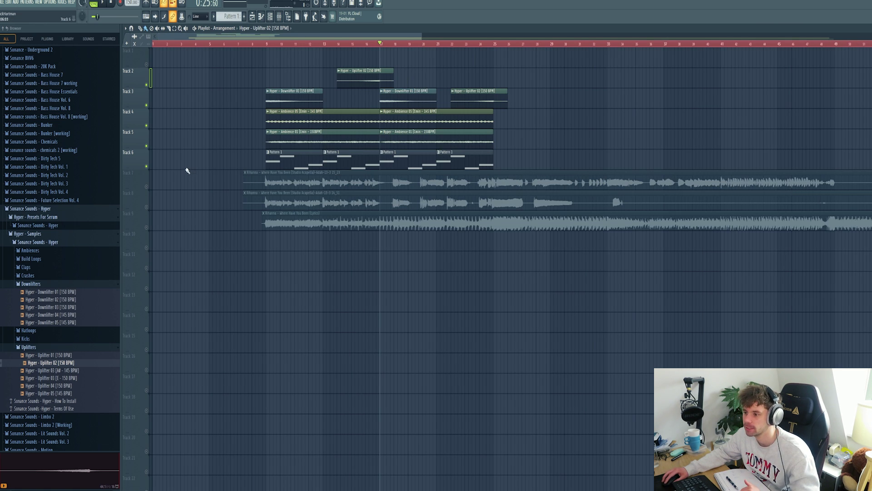
- Switch Serum #2 to the Pluck - Duza preset from the Sonance Sounds - Hyper bank and close the plugin windows
key(F6)
click(503, 295)
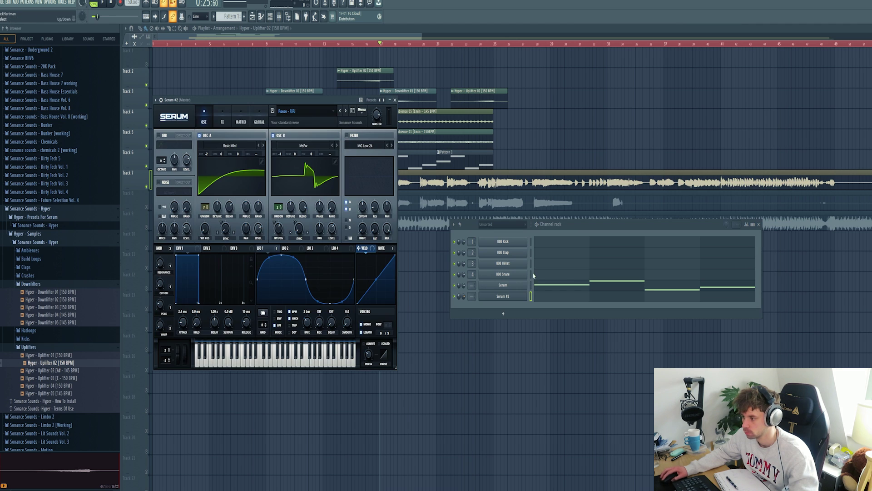
click(309, 111)
mouse_move(318, 120)
mouse_move(386, 319)
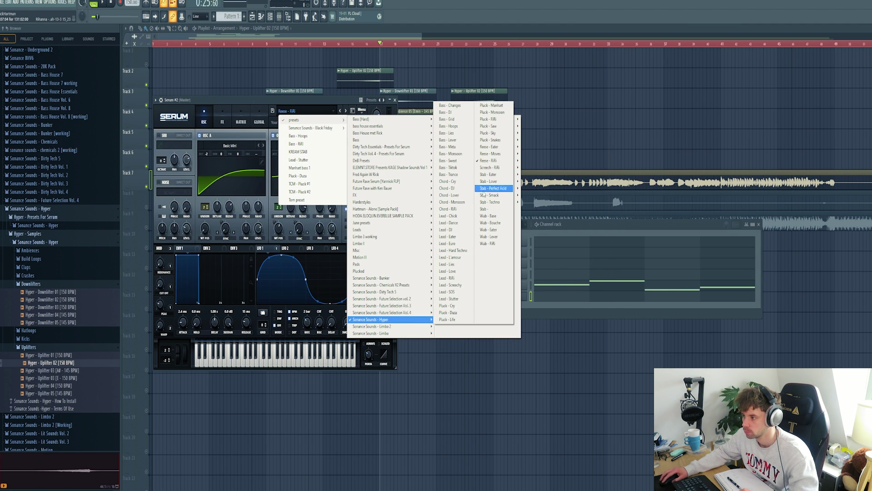
click(463, 306)
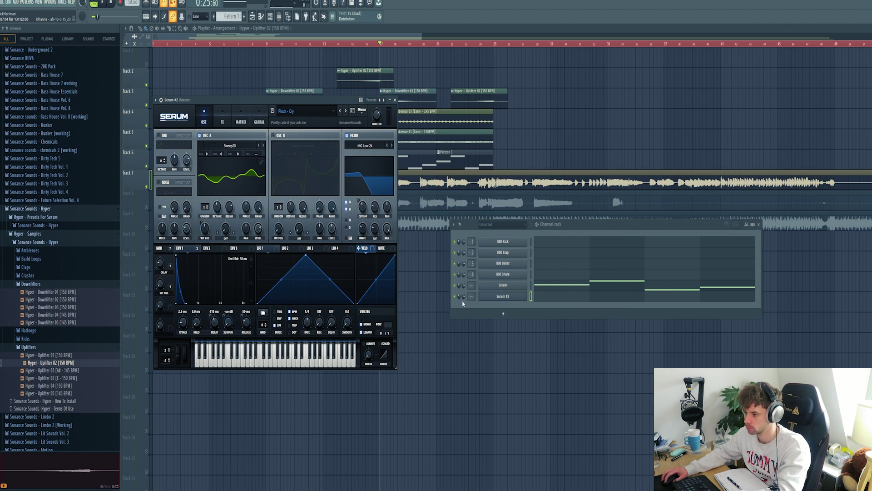
click(346, 111)
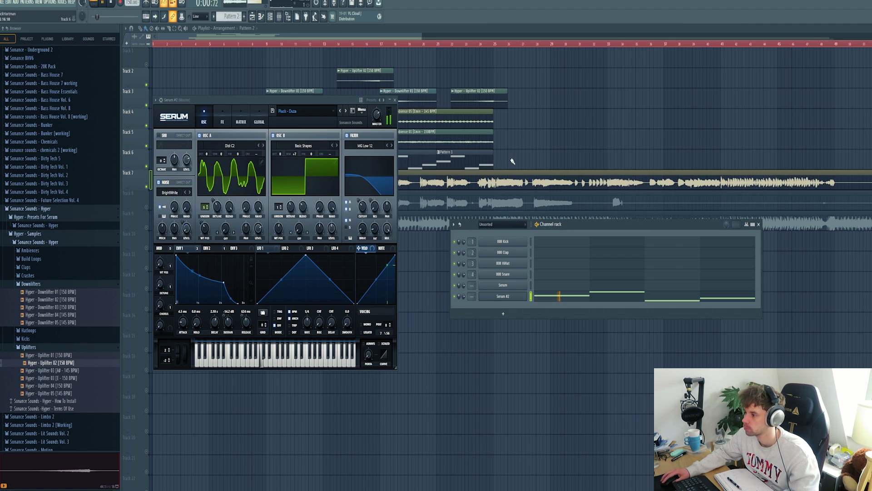
key(F12)
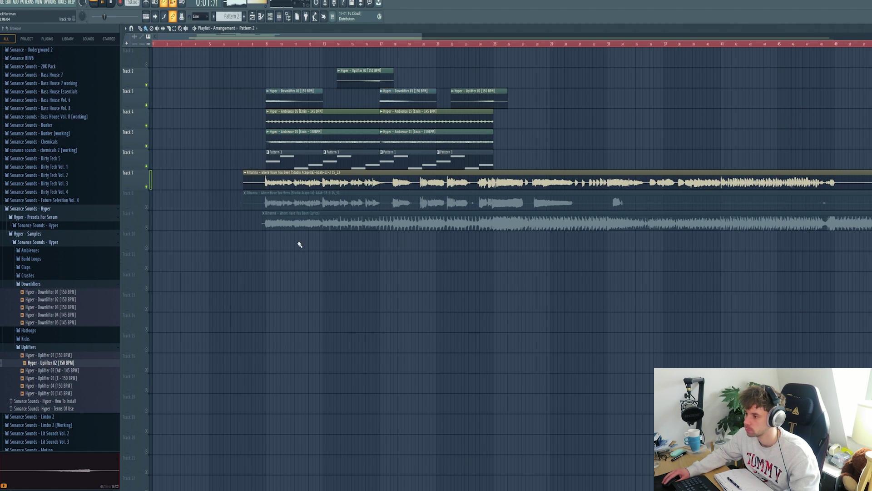
- Insert an empty track above the Pattern 1 clips and place Pattern 2 on it at bars 17 and 21
right_click(139, 164)
click(158, 296)
click(378, 161)
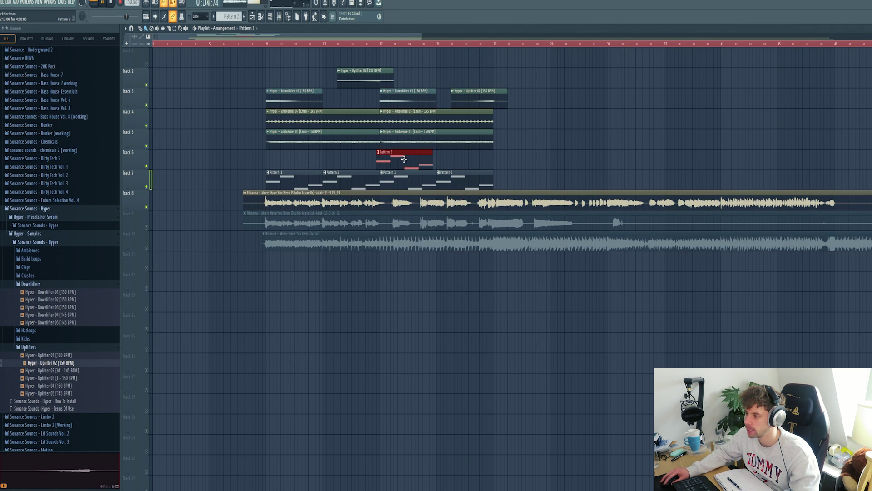
key(ctrl+b)
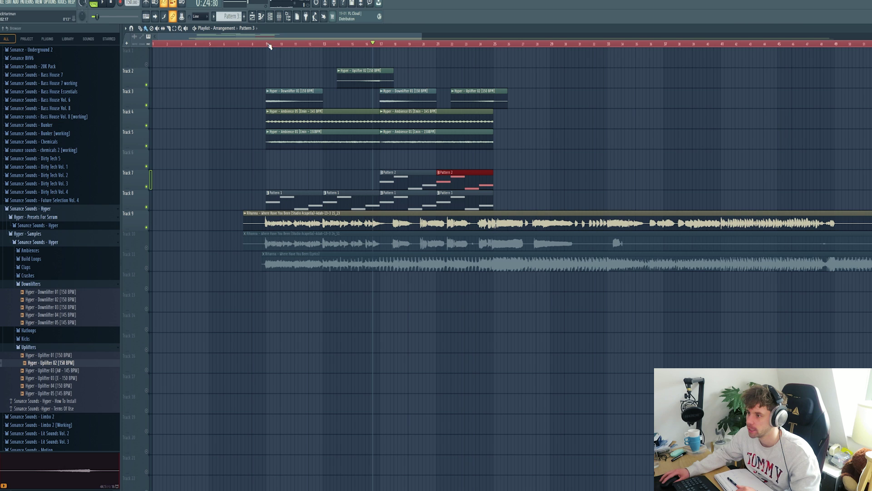
- Browse the presets in Serum #3, choose Lead - RiRi and play Pattern 3 with it
click(269, 16)
click(503, 307)
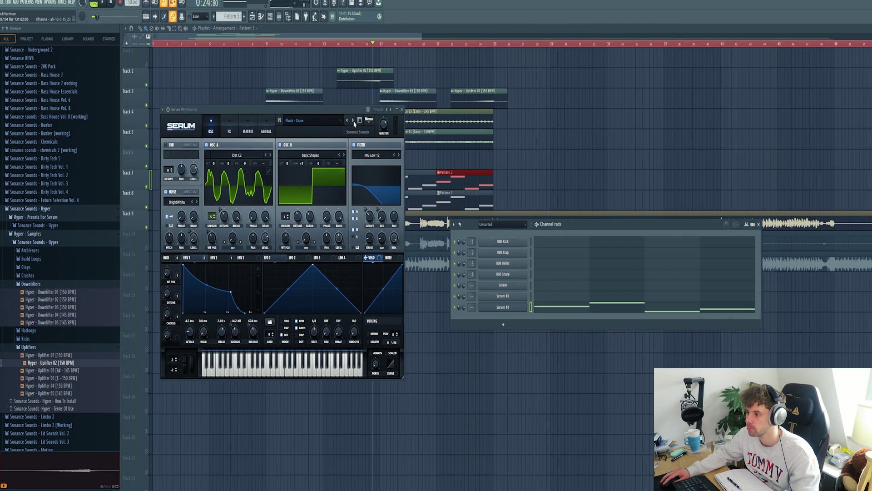
click(348, 120)
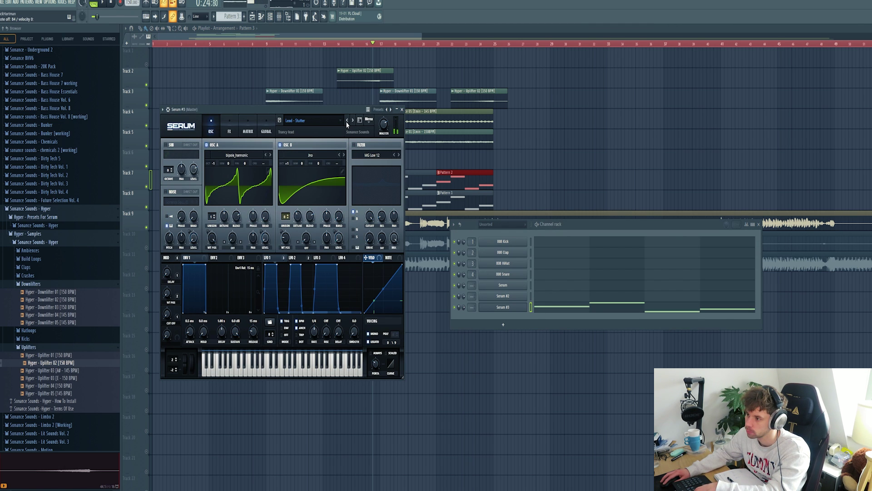
click(347, 123)
click(352, 121)
click(352, 121)
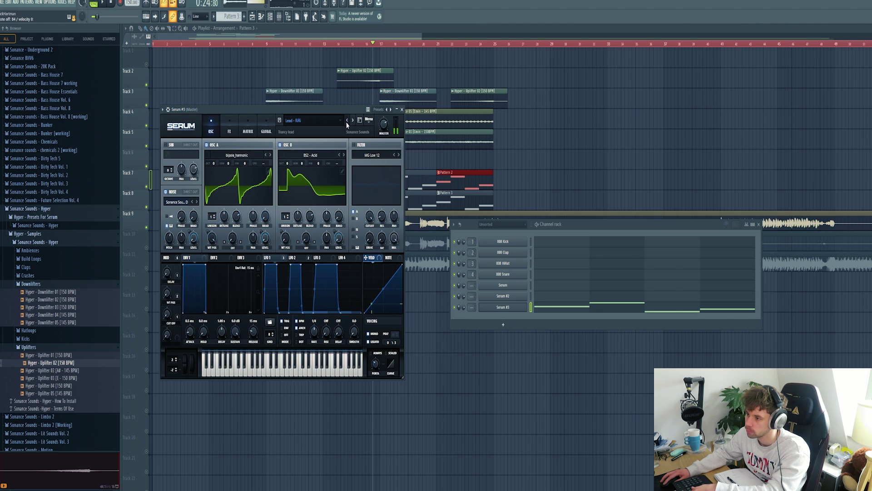
click(352, 120)
click(352, 122)
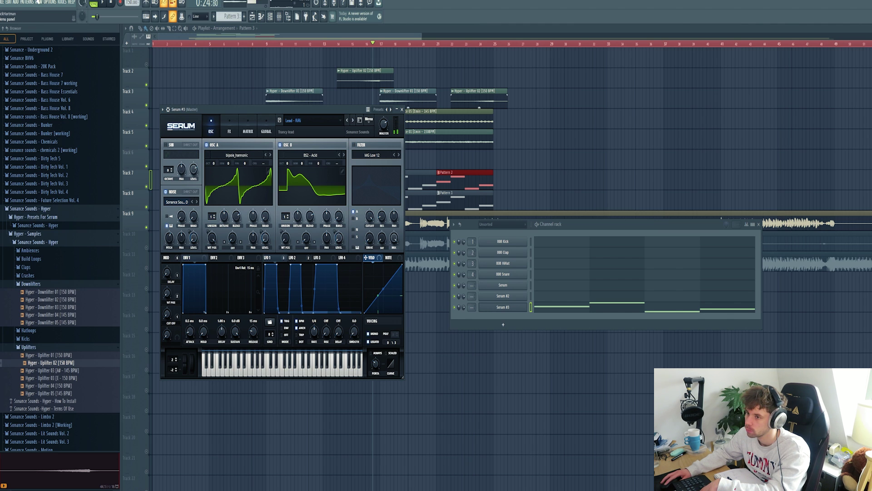
click(92, 4)
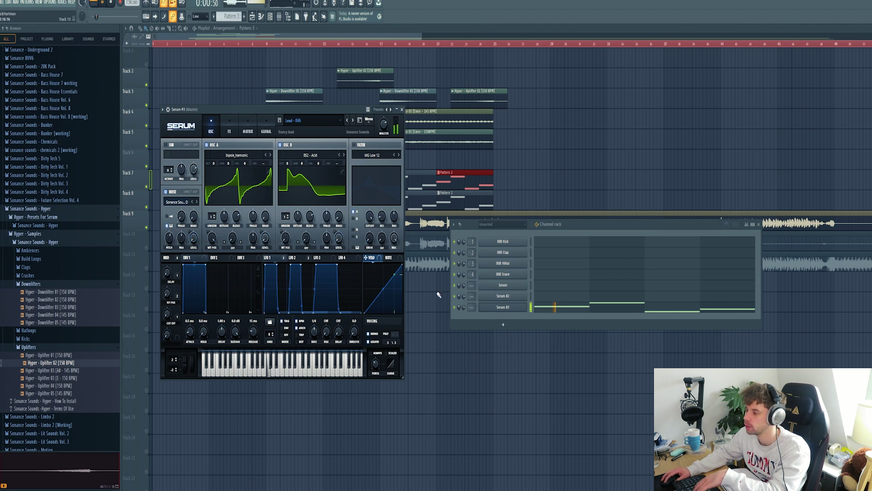
key(F12)
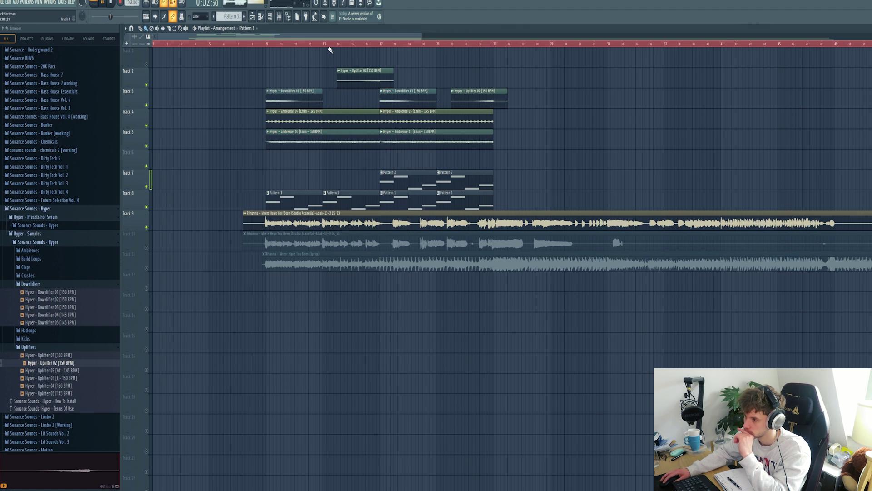
- Place Pattern 3 on track 6 at bars 17 and 21, and shorten the second clips on tracks 6 to 8 to end at bar 24
click(354, 44)
scroll(434, 363, up, 1)
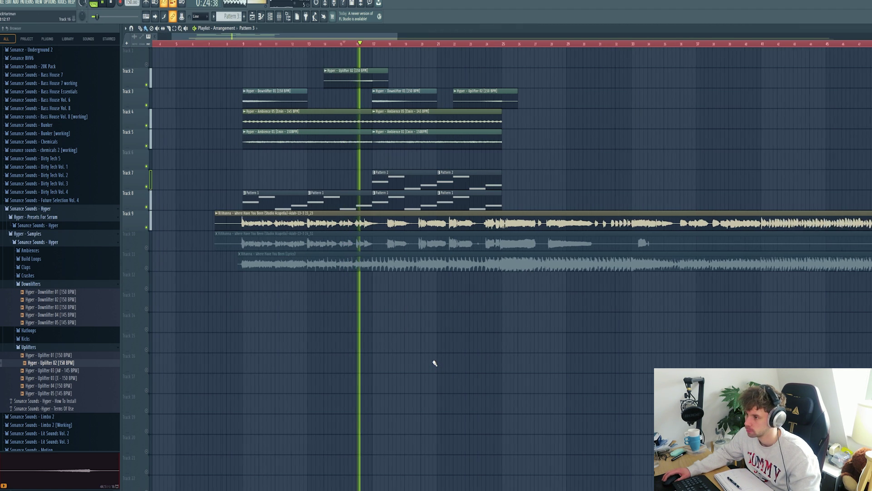
scroll(434, 357, up, 2)
drag(539, 171, 518, 195)
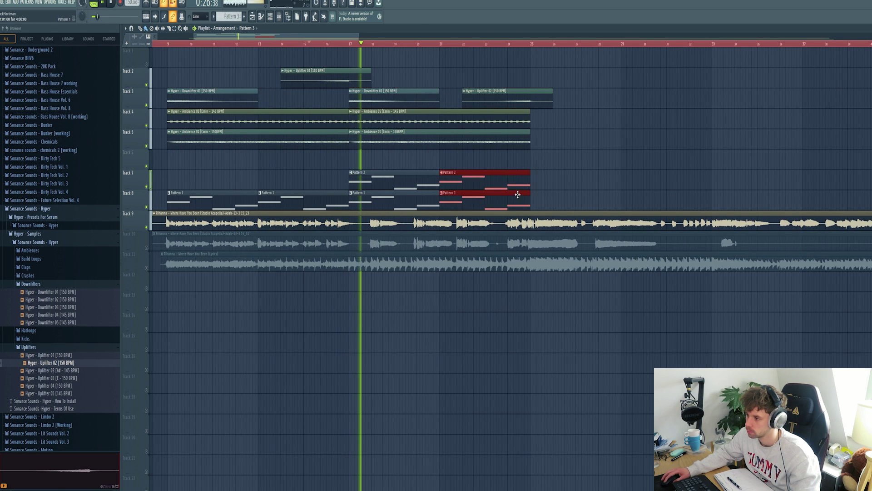
key(space)
mouse_move(359, 163)
mouse_down()
mouse_move(529, 163)
mouse_move(509, 163)
mouse_up()
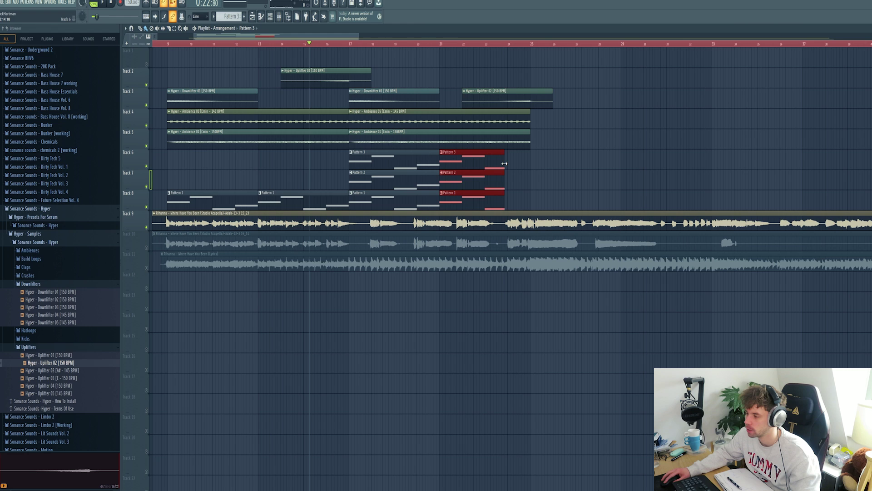
click(522, 174)
key(space)
click(350, 43)
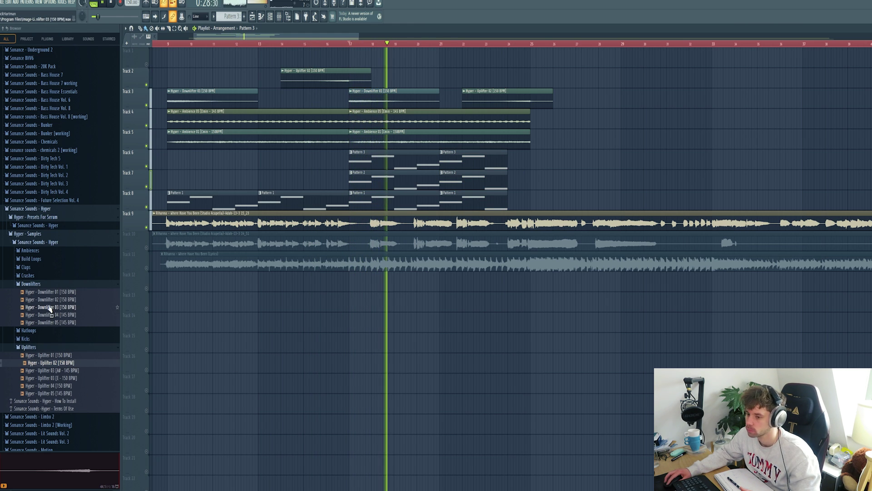
key(space)
- Audition the Hyper build loops, place Hyper - Build Loop 03 [150 BPM] on track 12 at bar 17 and unmute that track
click(43, 267)
click(31, 258)
click(48, 274)
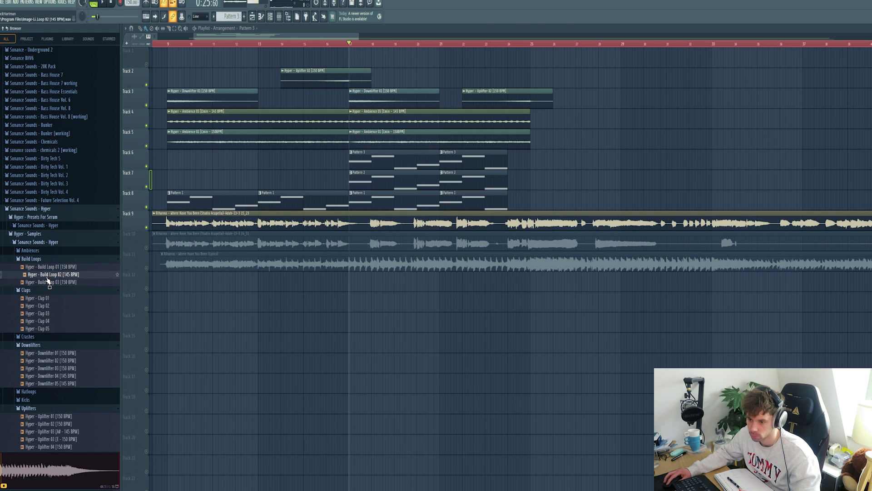
click(51, 282)
click(52, 268)
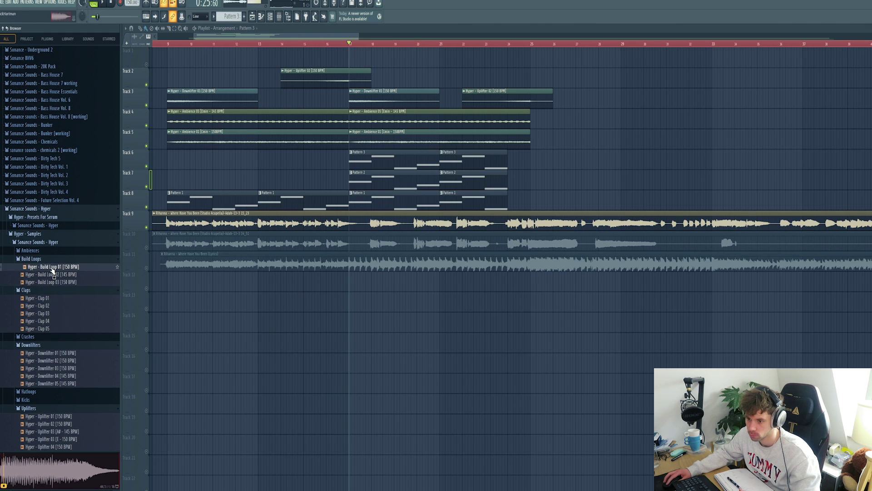
drag(52, 284, 350, 287)
click(150, 280)
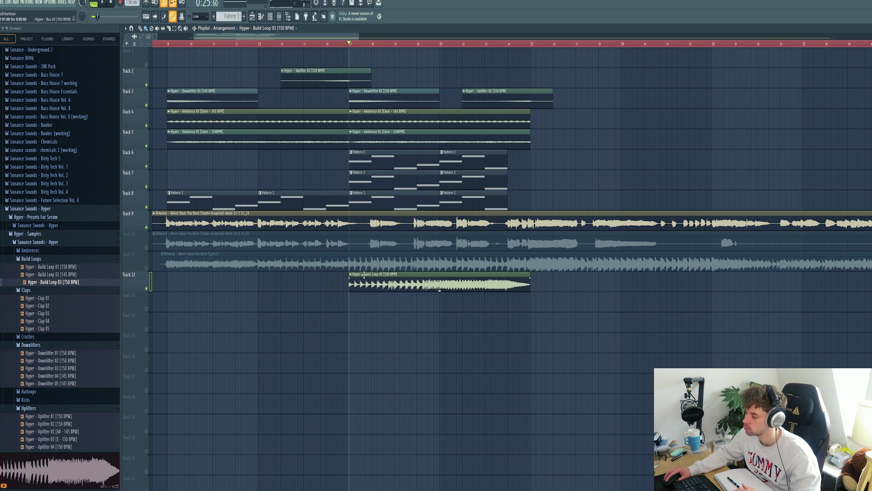
key(space)
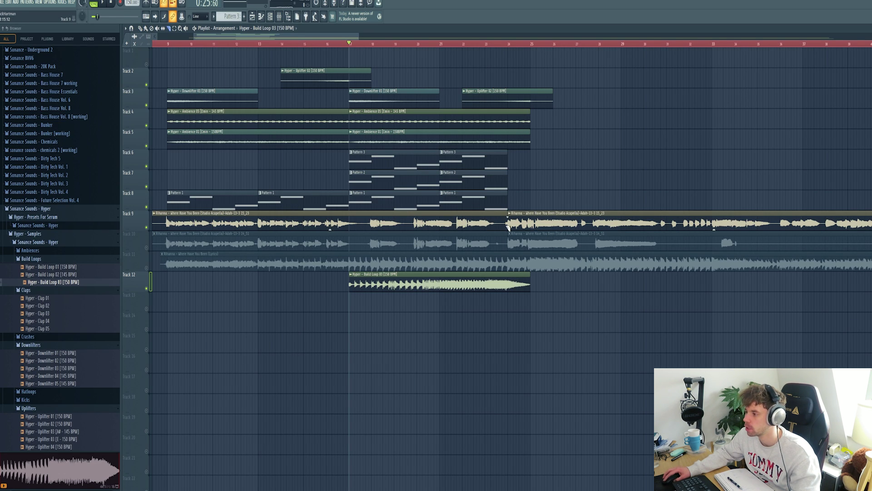
- Trim the start of the track 9 vocal clip to about bar 30 and fill the gap from bar 24 with the track 10 vocal
click(550, 214)
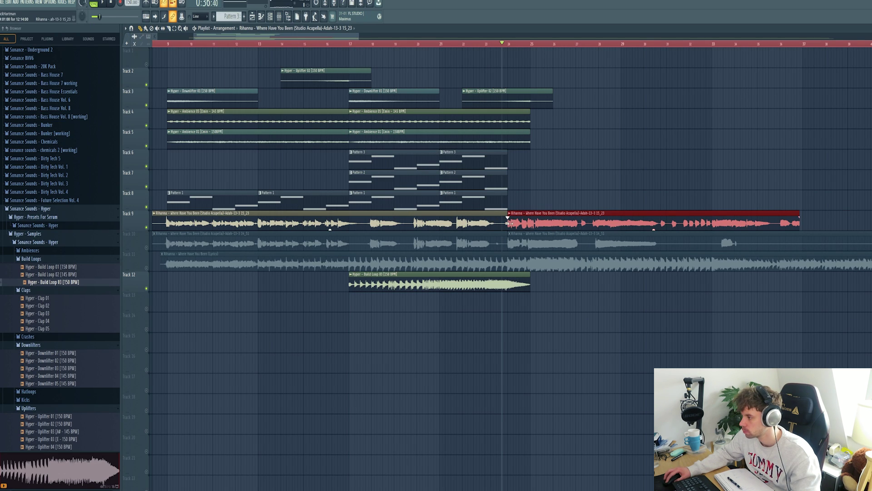
drag(509, 223, 642, 230)
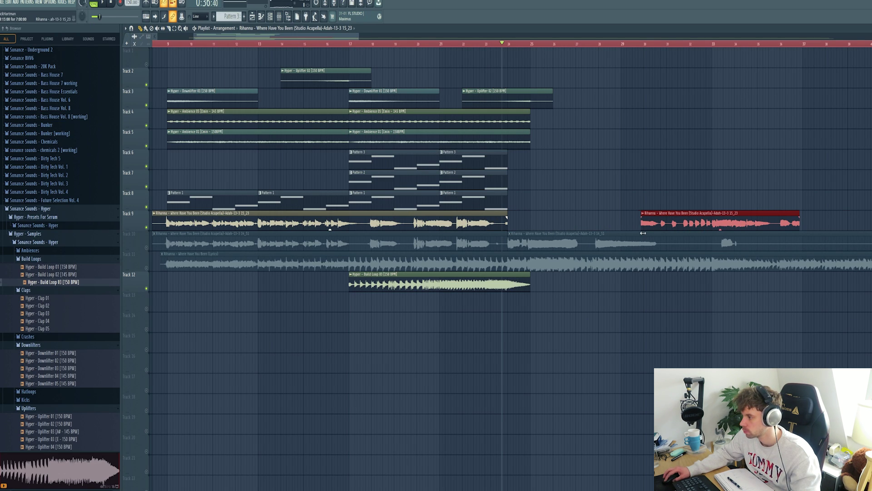
drag(586, 238, 585, 223)
key(space)
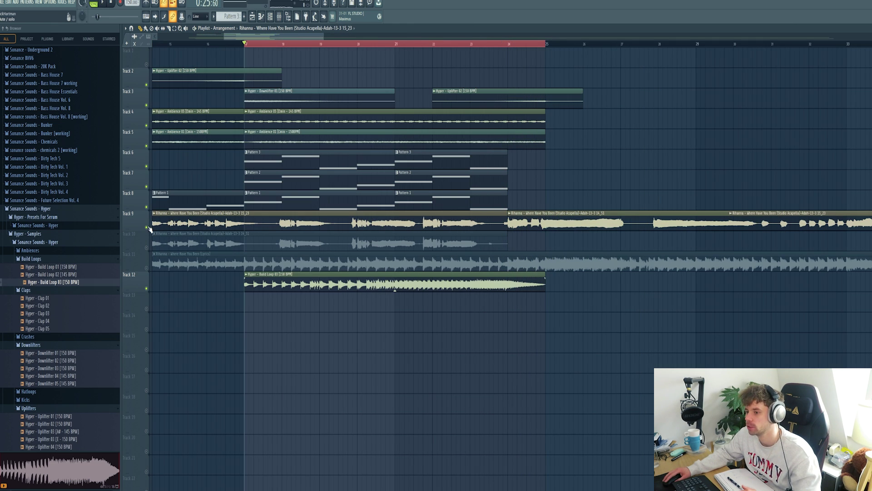
- Solo the vocal on track 9 and set the compression of RVox Stereo on its mixer channel to -5.0 dB
right_click(147, 227)
key(space)
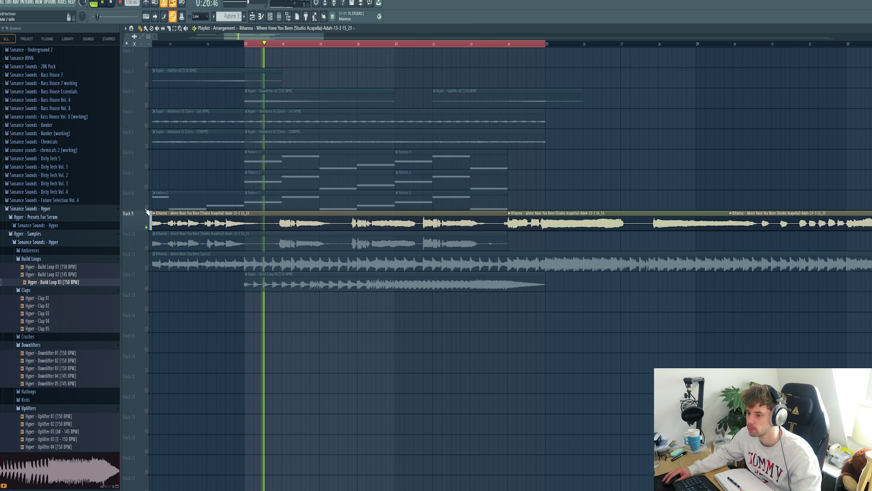
double_click(285, 217)
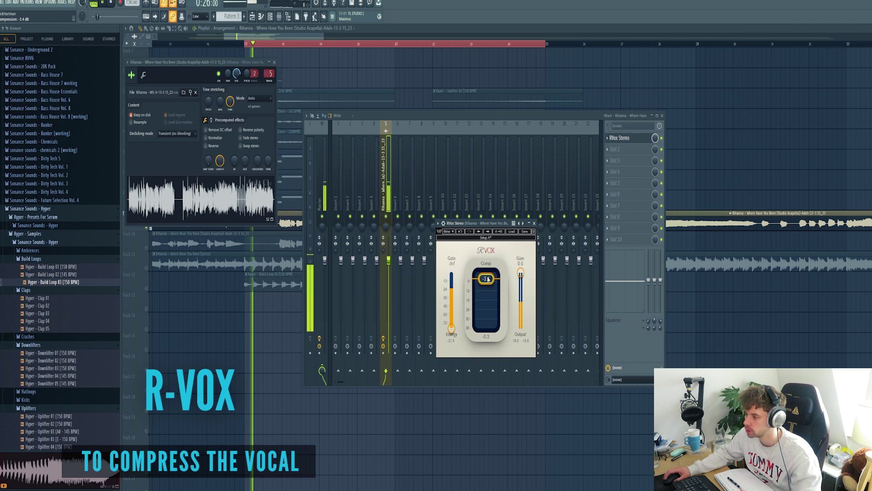
drag(487, 279, 488, 283)
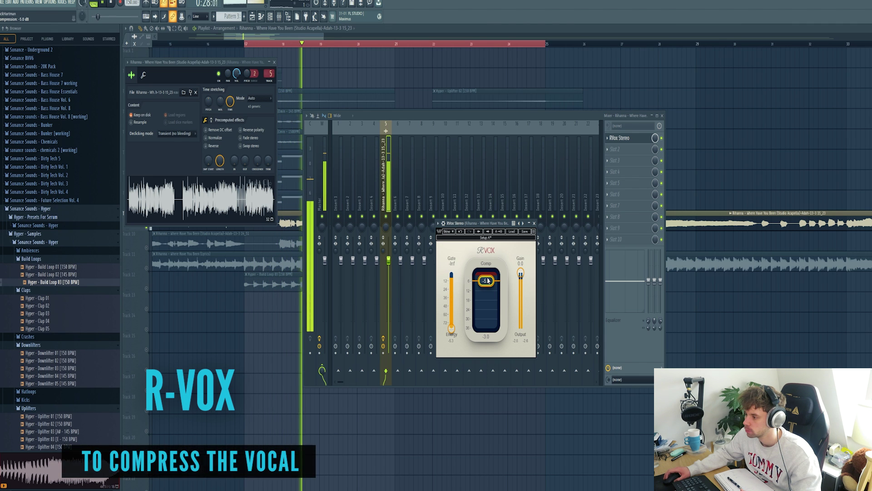
key(space)
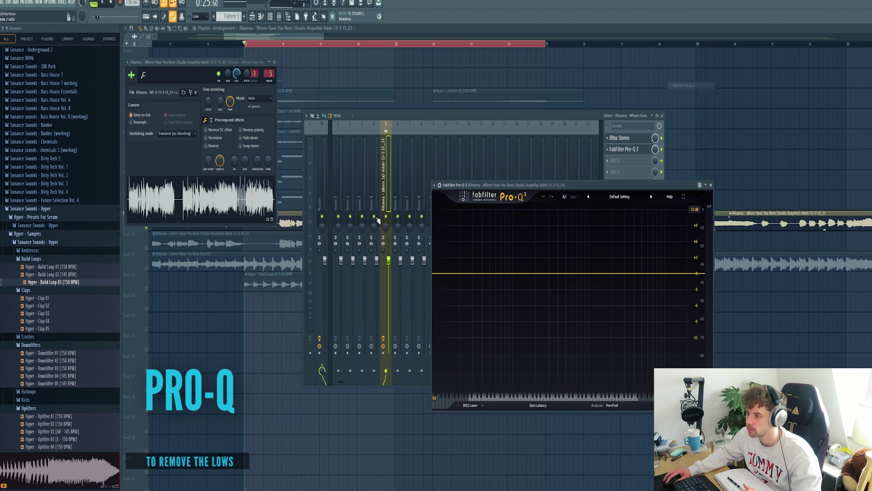
- Add a band to FabFilter Pro-Q 3 on the vocal channel and change its shape to Low Cut
click(513, 273)
right_click(512, 272)
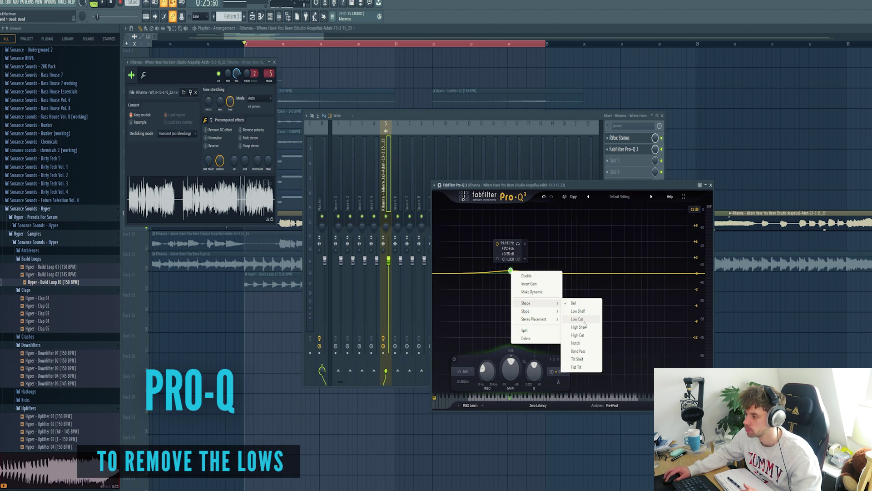
click(577, 315)
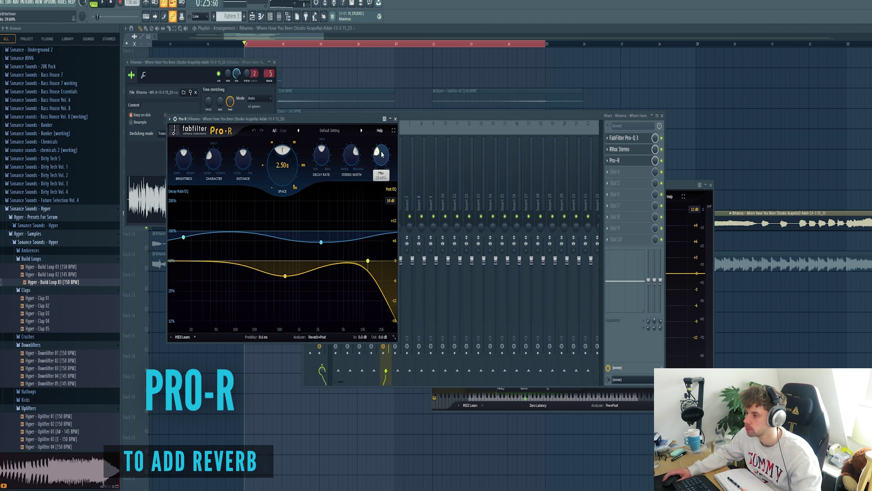
- Raise the Space amount of Pro-R on the vocal and add H-Delay Stereo with a 1/8 D delay at 150 BPM
drag(287, 166, 287, 160)
key(space)
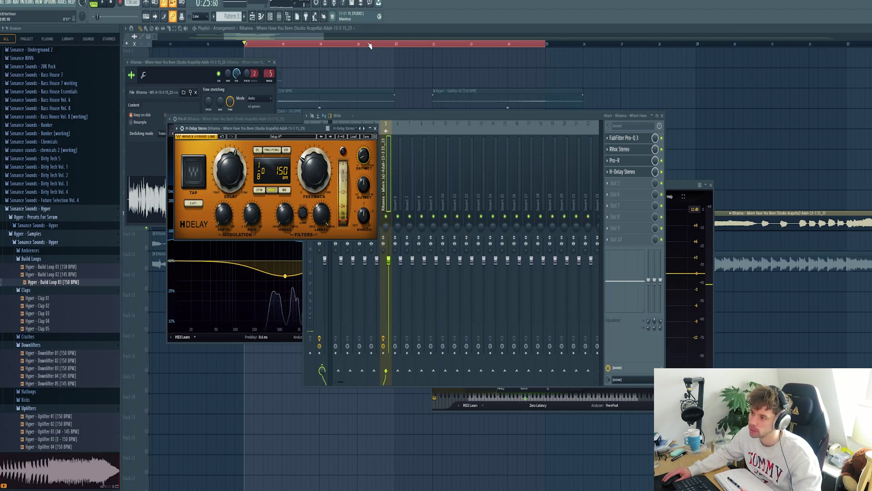
key(F12)
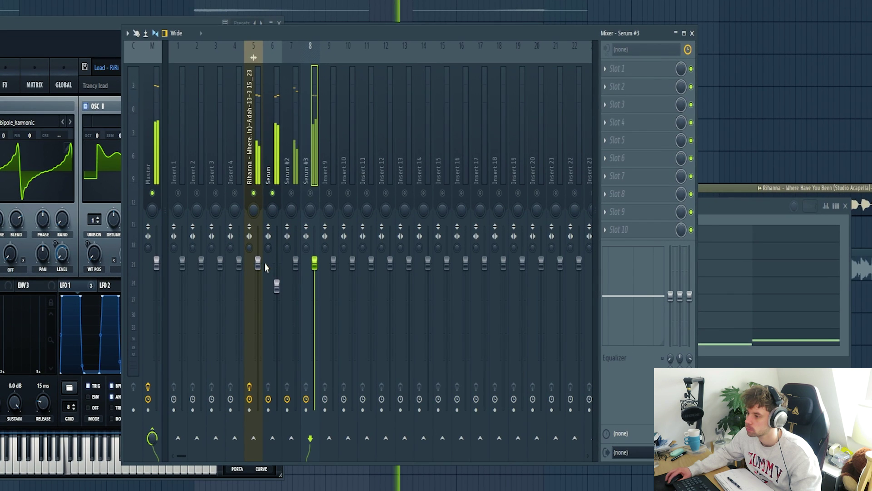
- Lower the mixer faders of the Rihanna vocal channel and the first Serum channel
drag(258, 262, 258, 277)
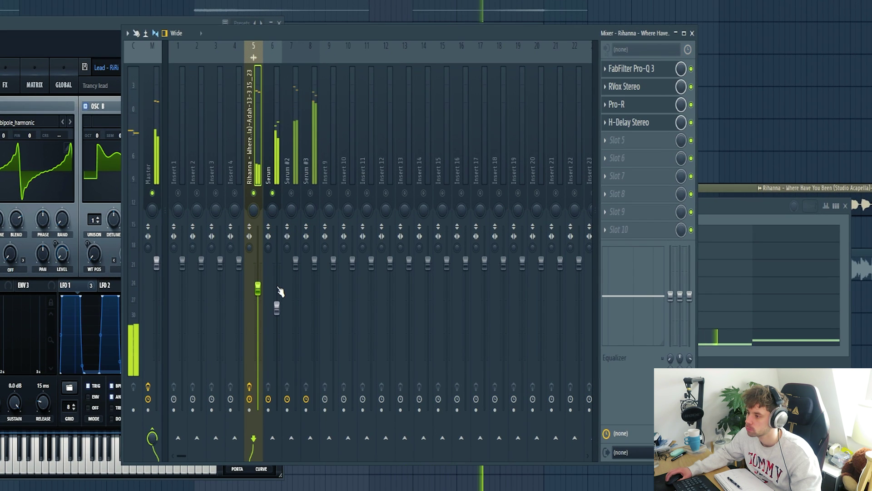
drag(277, 287, 276, 311)
scroll(277, 287, up, 3)
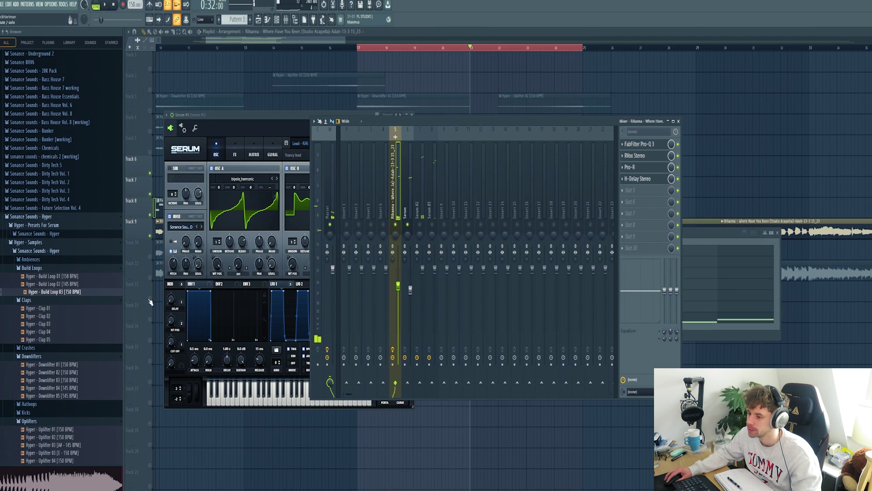
- Create an automation clip for the mod wheel of Serum #3 and play the section with it
click(177, 285)
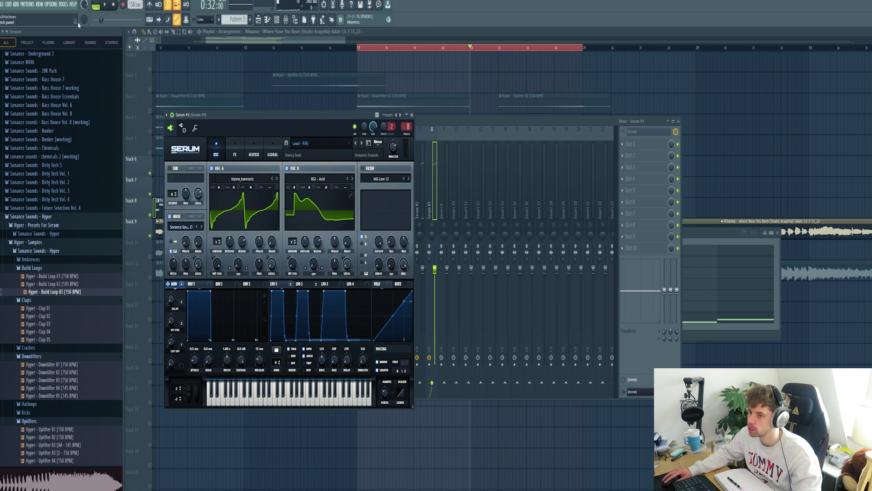
click(60, 5)
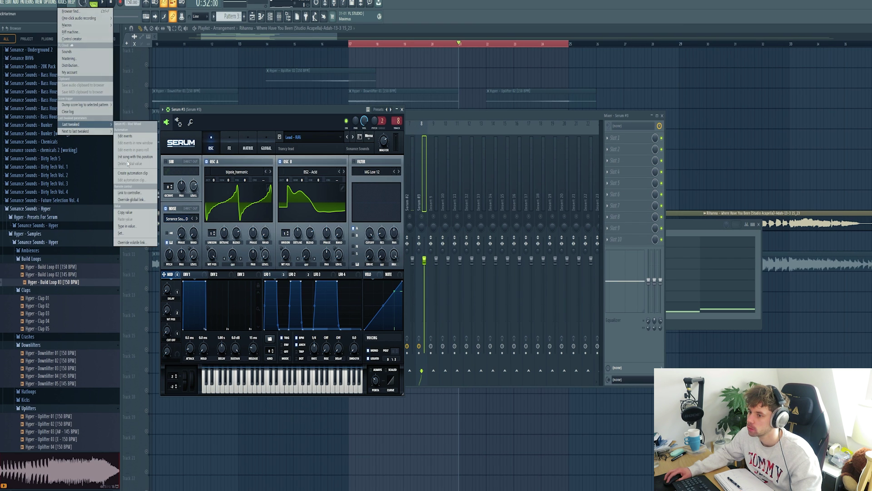
click(134, 155)
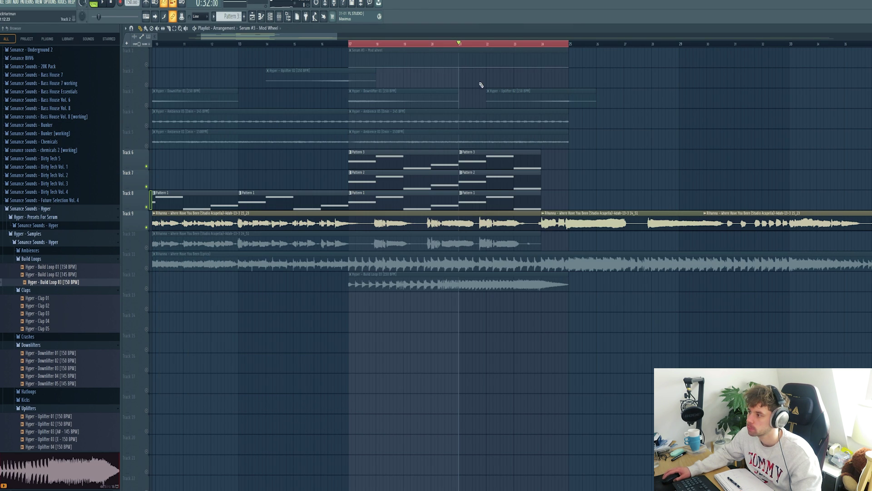
key(space)
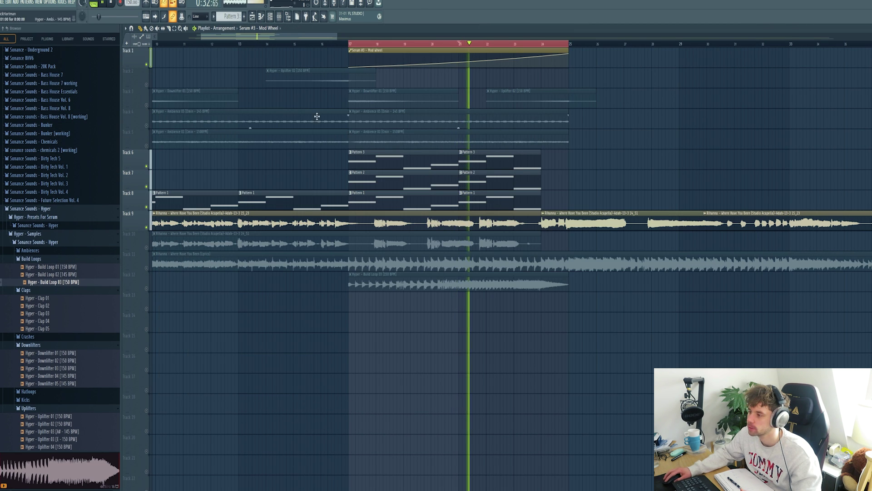
key(space)
- Lower the Serum #2 and Serum #3 mixer faders while checking the balance in playback
click(279, 18)
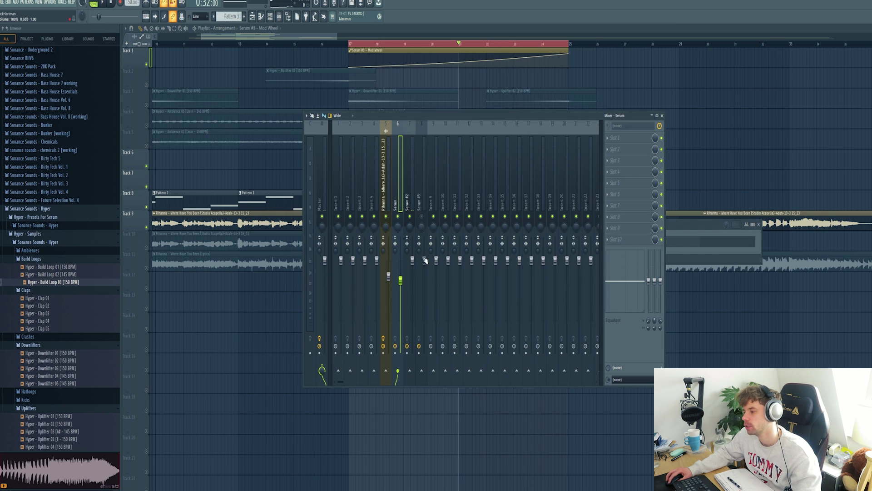
key(space)
drag(412, 262, 424, 287)
key(space)
key(space)
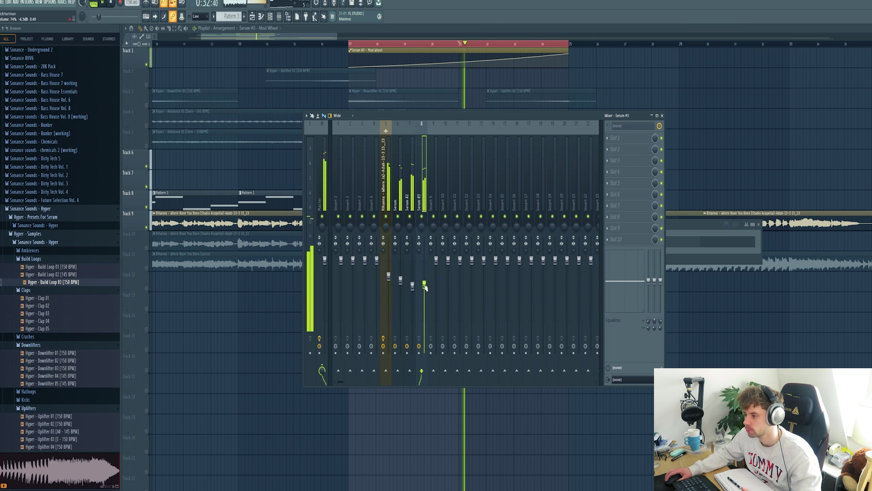
key(space)
- Add Pro-R to the Serum #3 channel, set its Space to 3.05 s and raise the channel's fader
click(616, 138)
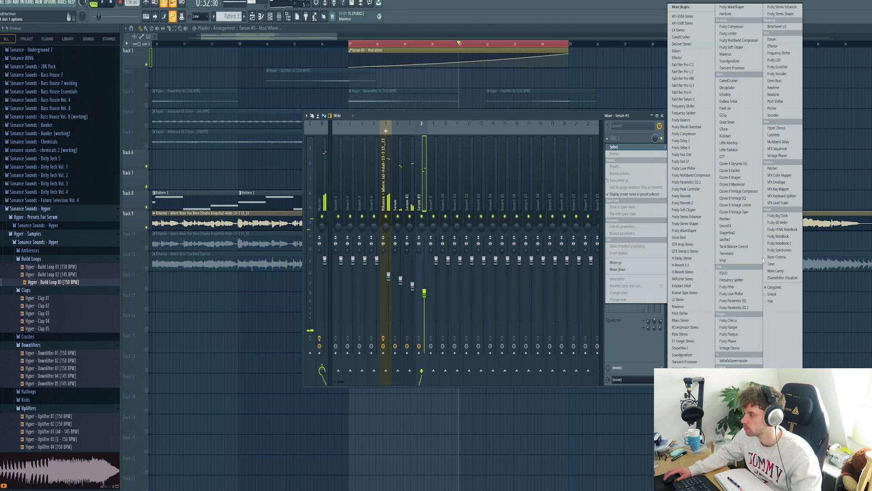
click(681, 92)
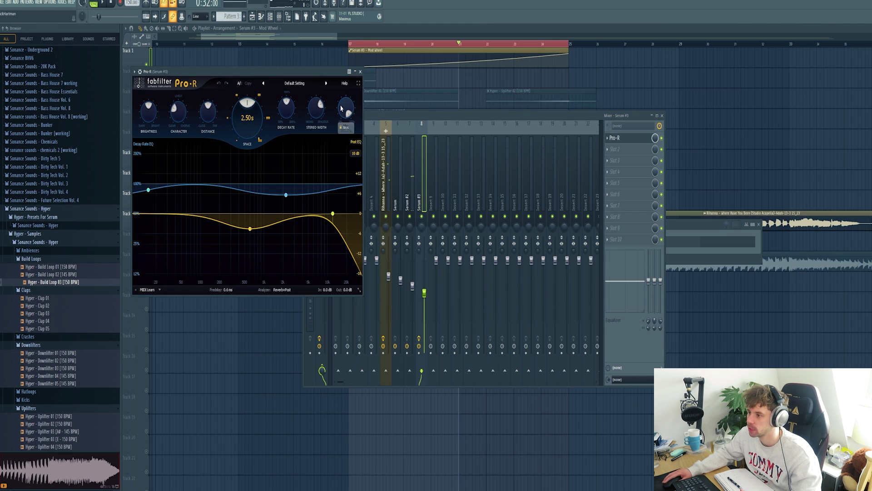
key(space)
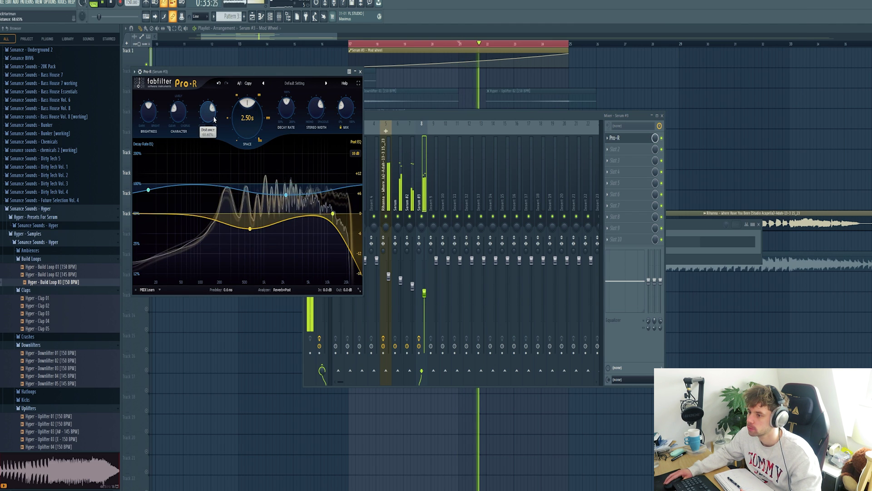
drag(243, 127, 241, 119)
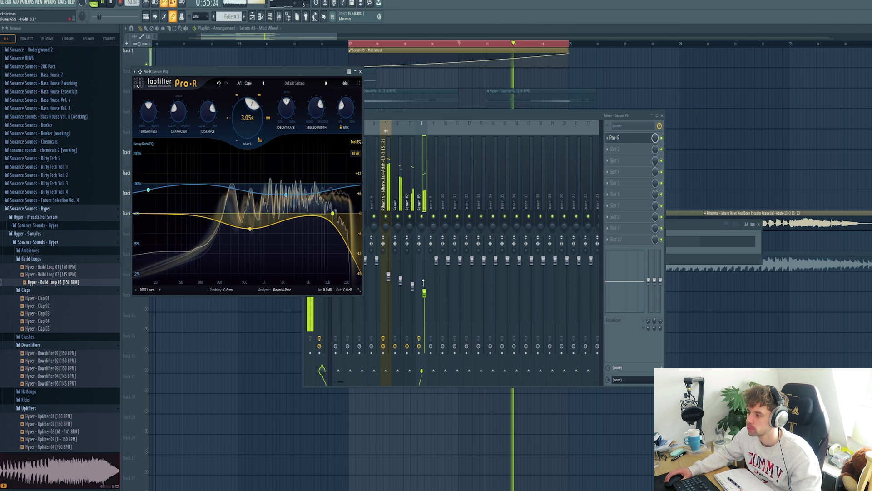
drag(424, 291, 424, 278)
key(space)
key(space)
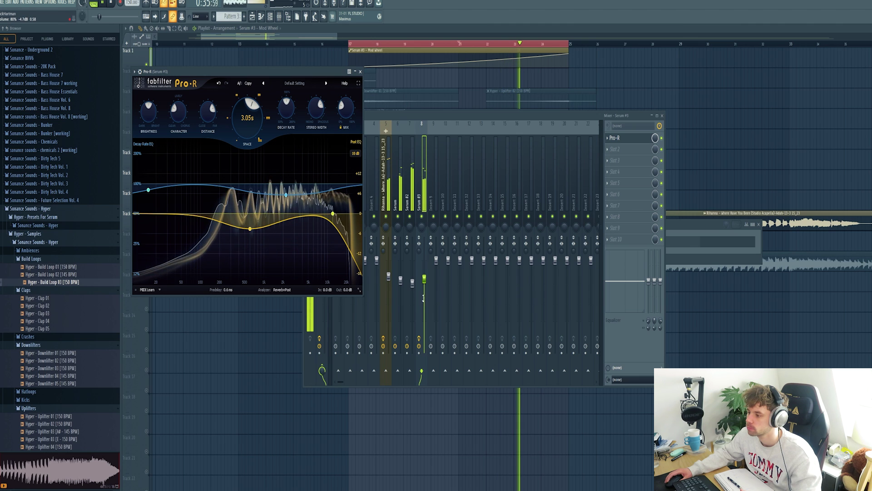
- Route the Hyper - Build Loop 03 clip to its own mixer track and lower that track's volume
key(F12)
key(space)
double_click(527, 284)
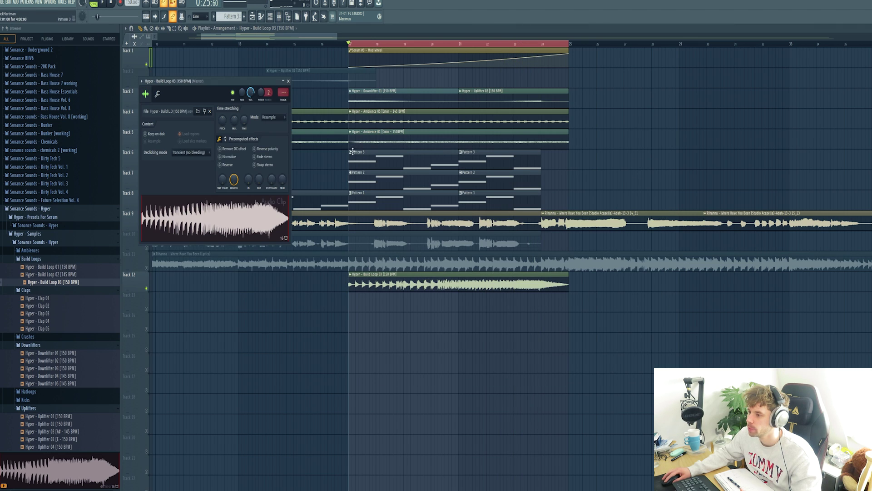
key(ctrl+l)
key(space)
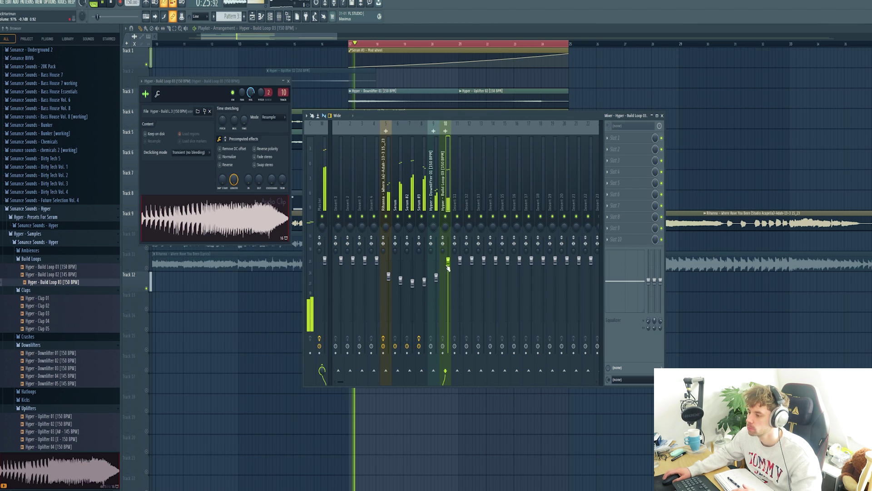
scroll(446, 266, down, 5)
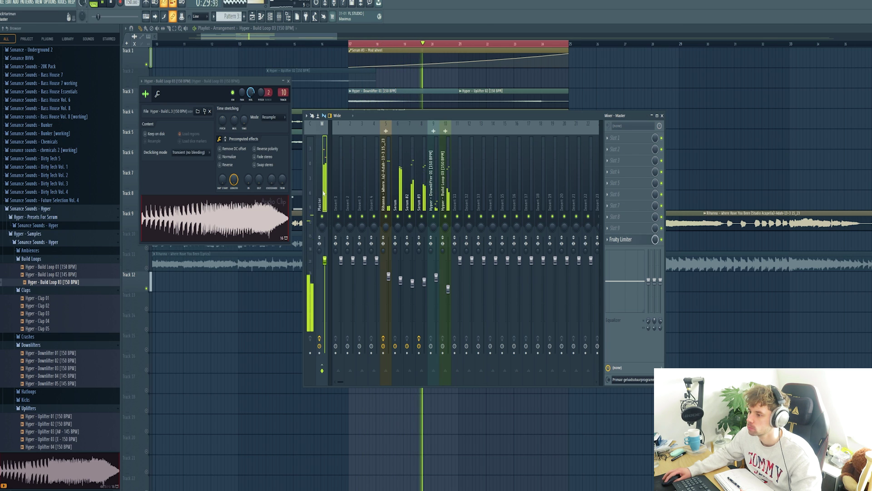
- Add the Endless Smile effect to the first slot of the master channel
key(space)
click(635, 140)
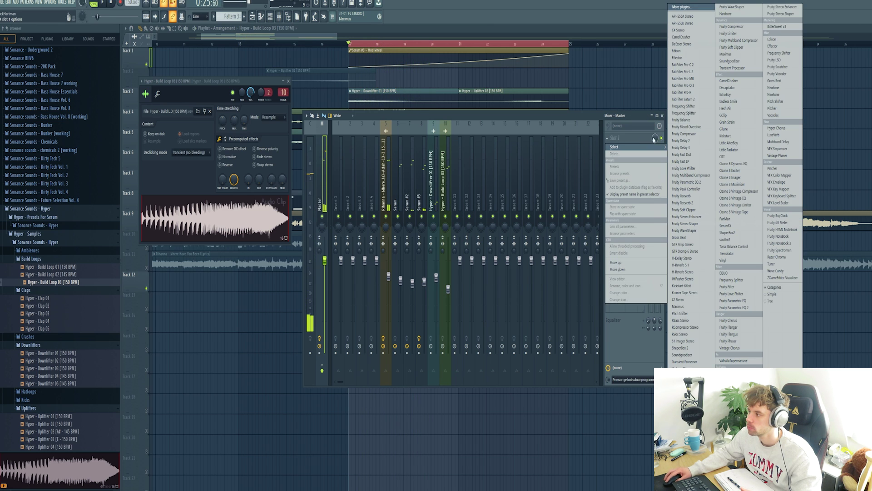
click(729, 102)
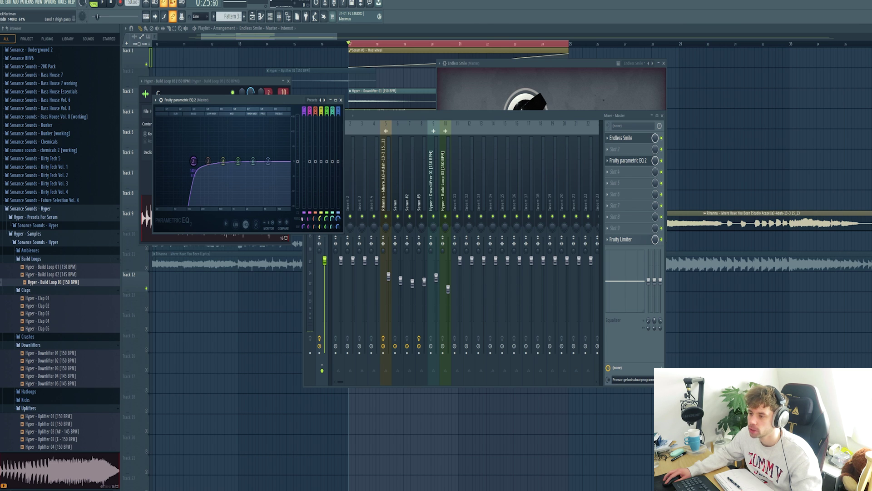
- Create an automation clip for the high-pass band's frequency in the master's Fruity parametric EQ 2
key(space)
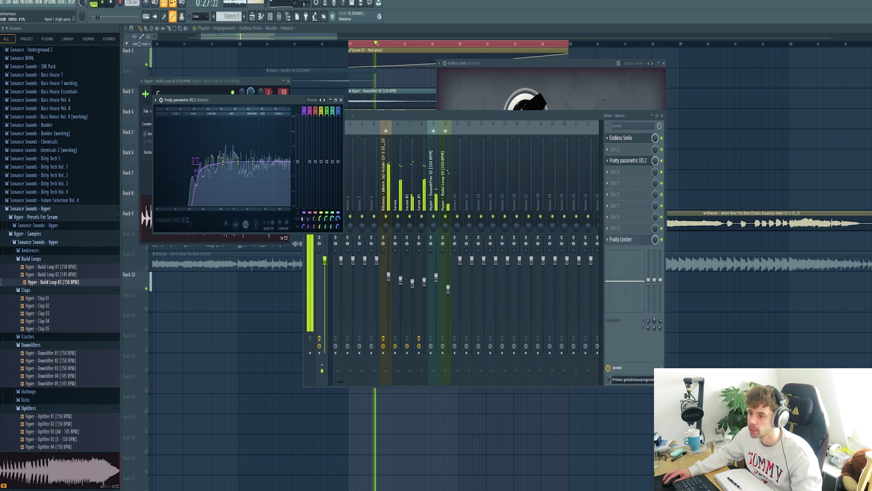
key(space)
right_click(307, 219)
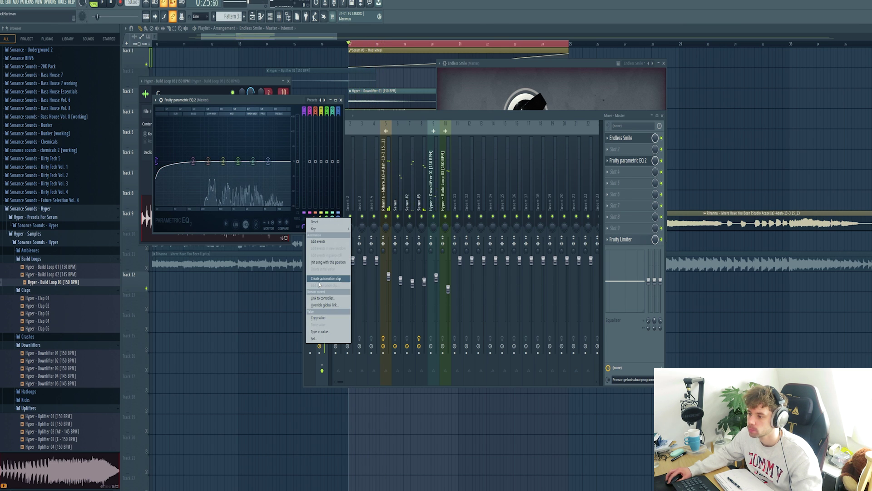
click(319, 280)
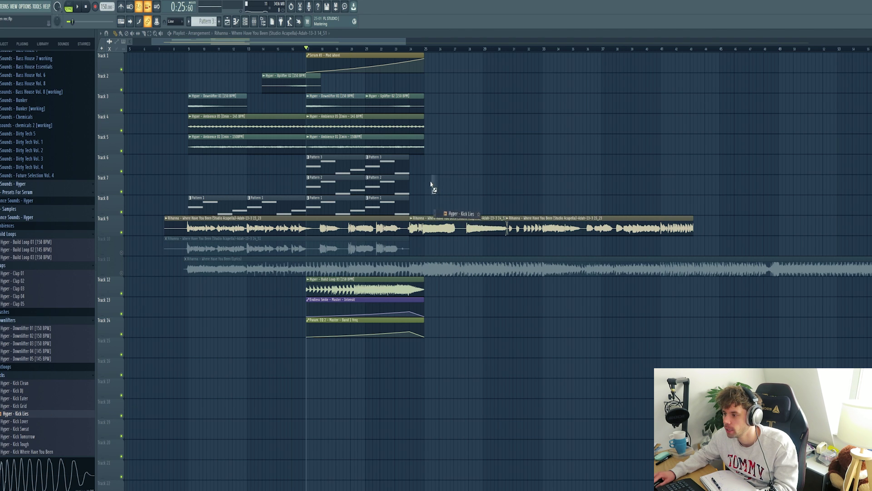
- Place the Hyper - Kick Tough sample on track 7 from bar 25, four times with one kick per beat
click(44, 444)
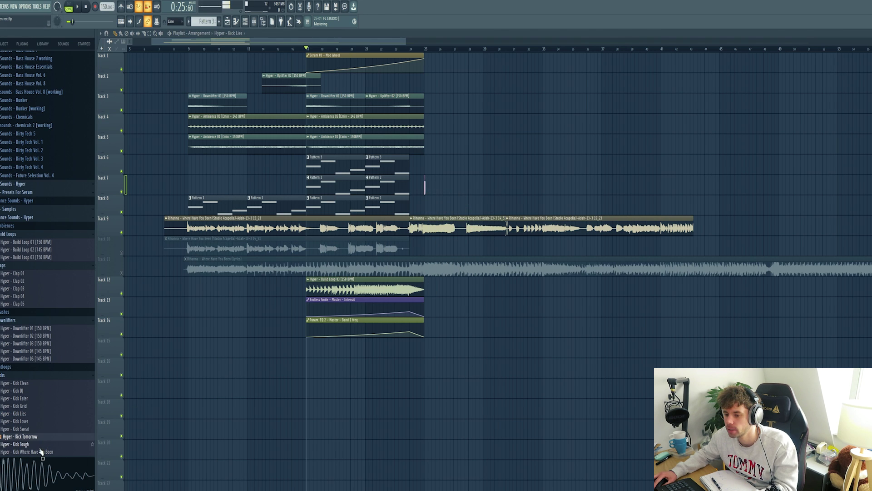
ctrl+scroll(363, 191, up, 5)
click(416, 184)
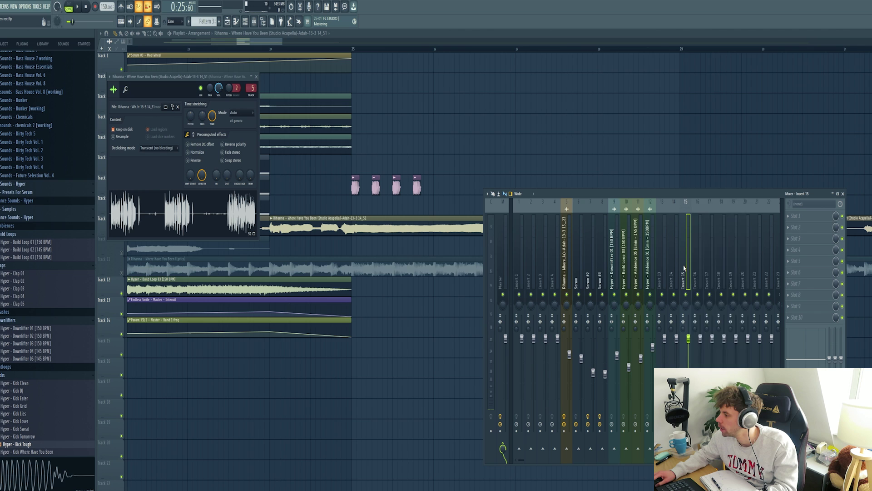
- Dock mixer track Insert 15 to the right side of the mixer and load Kickstart-64bit in its slot 10
right_click(684, 267)
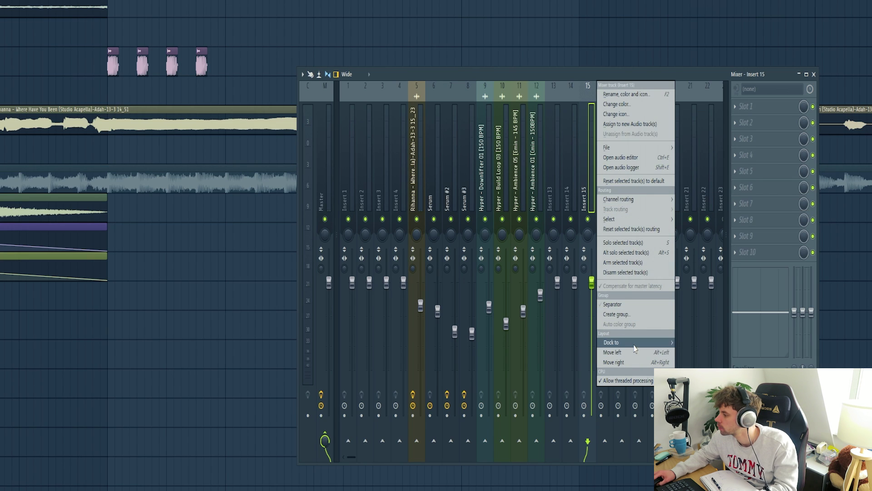
click(797, 317)
mouse_move(797, 326)
click(557, 213)
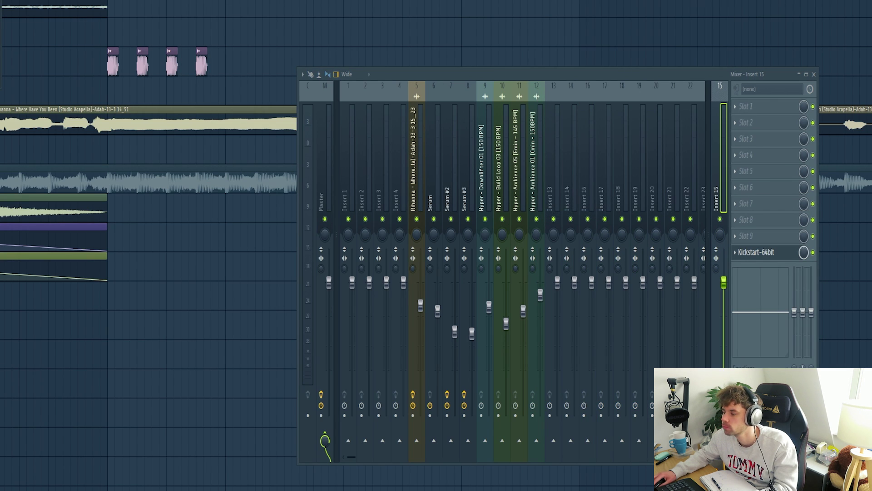
click(411, 200)
click(446, 197)
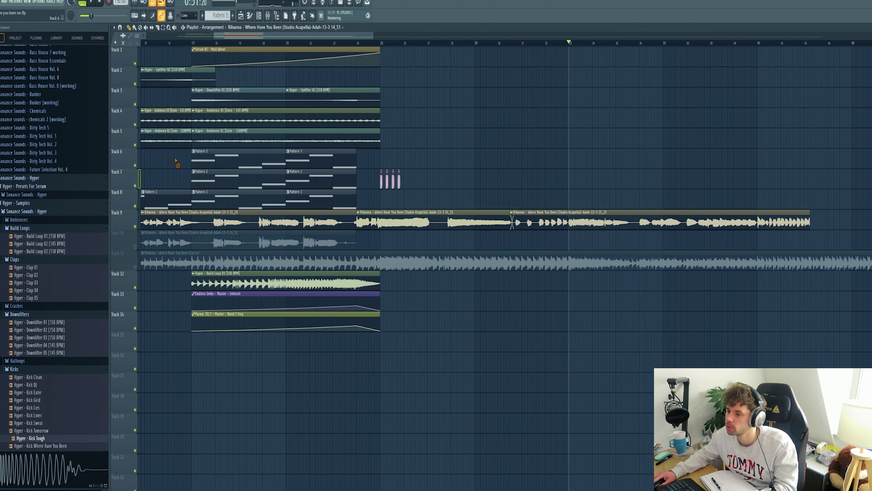
- Copy the Pattern 3 and Pattern 2 clips on tracks 6 and 7 to start at bar 33
drag(180, 148, 345, 187)
drag(243, 167, 614, 159)
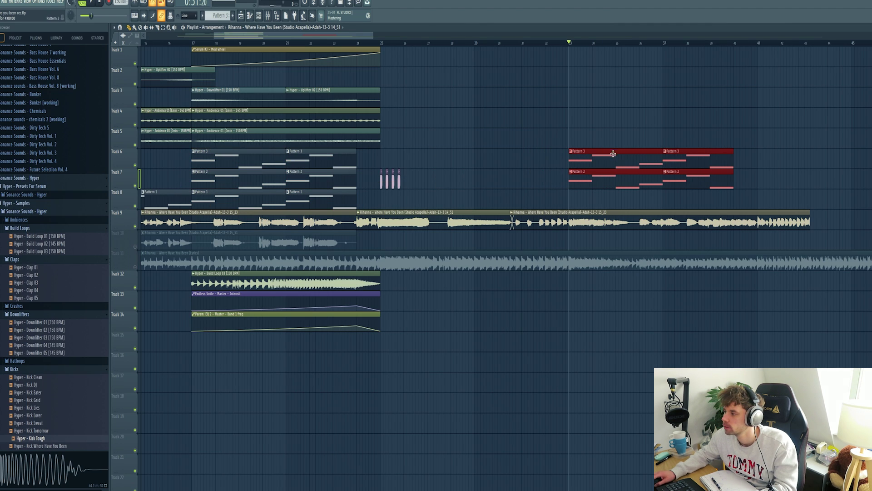
click(736, 134)
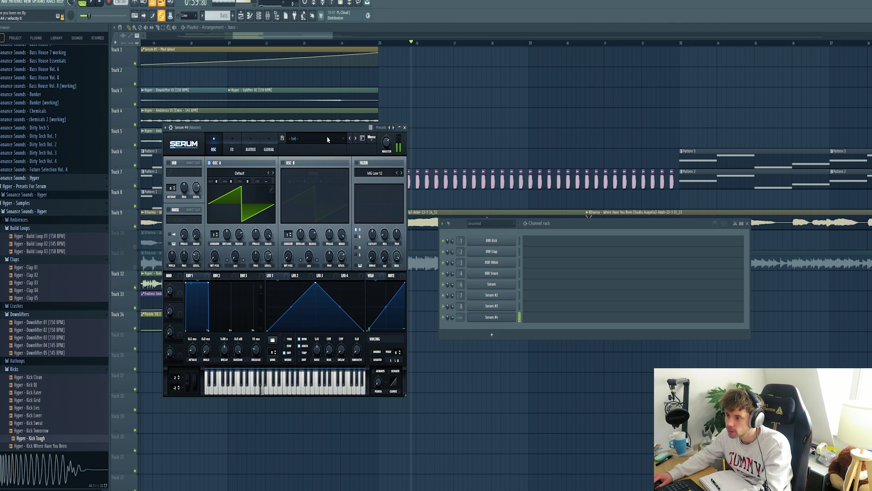
- Browse the Sonance Sounds - Hyper bass presets in Serum #4 and load Bass - DJ
click(327, 138)
mouse_move(318, 147)
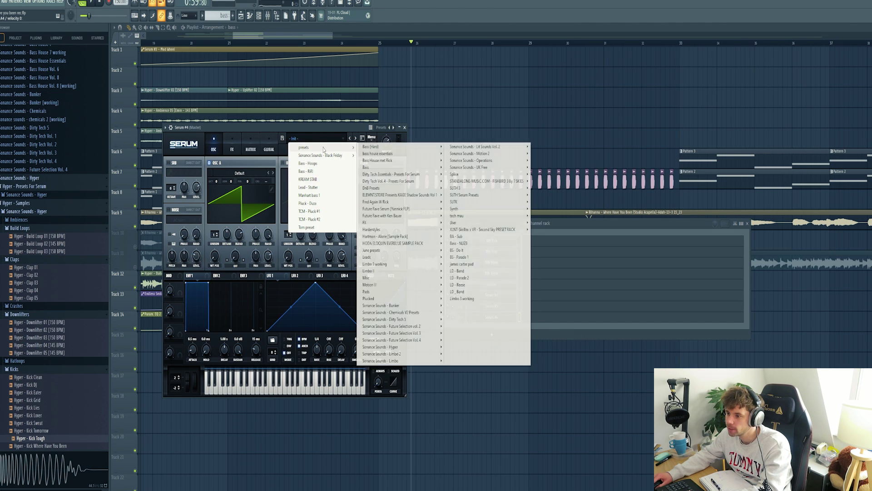
mouse_move(400, 347)
click(461, 133)
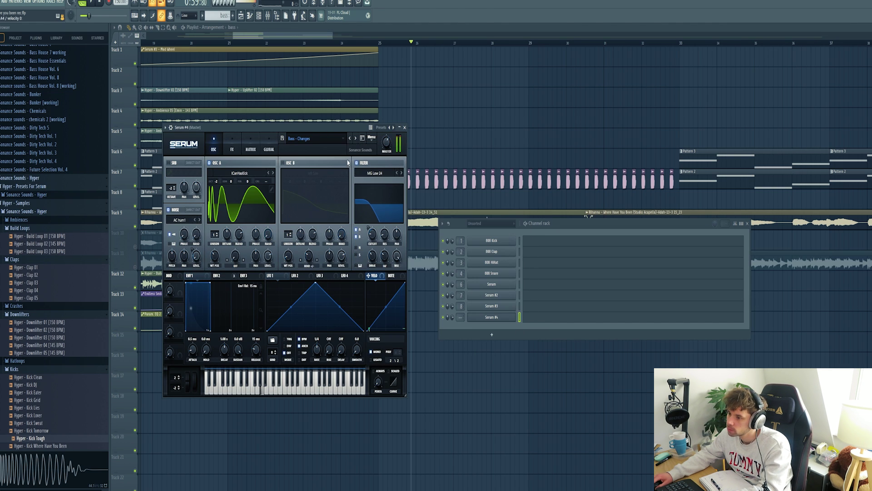
click(356, 139)
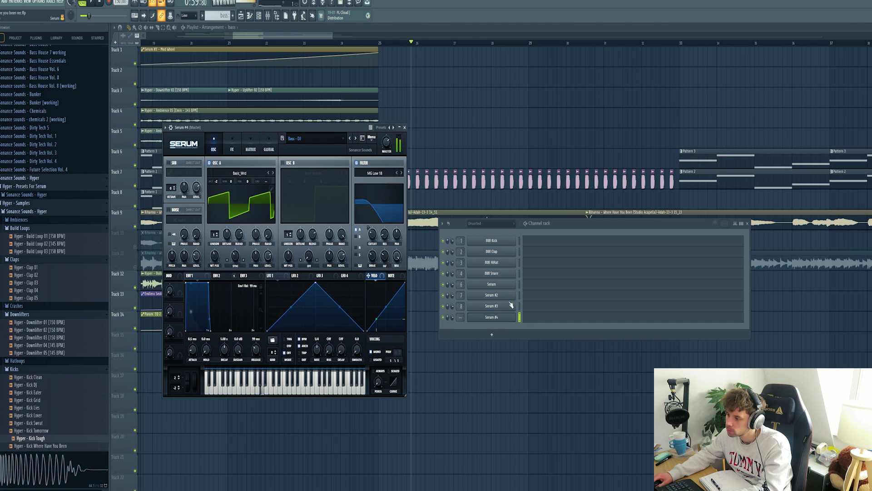
- Add a C5 note for Serum #4, shorten it to an eighth note and repeat it to fill bar 1
click(532, 321)
drag(141, 188, 97, 203)
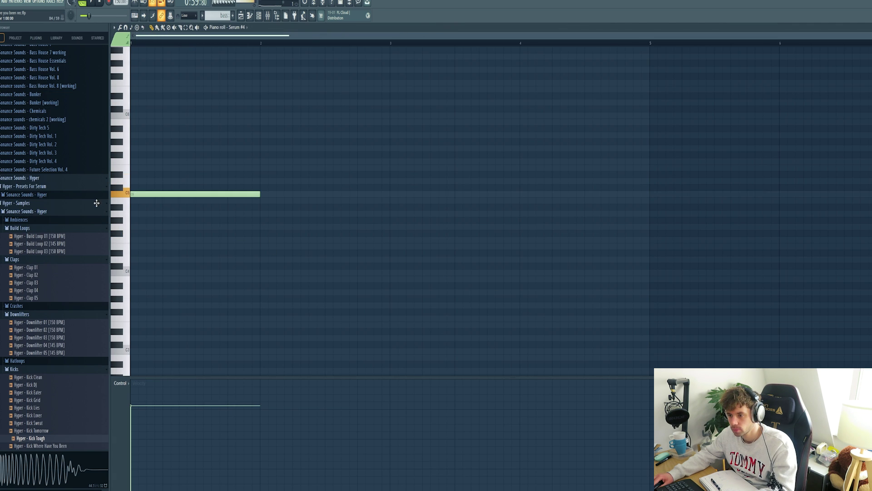
drag(261, 195, 140, 202)
key(ctrl+b)
key(ctrl+b)
key(ctrl+b)
key(ctrl+b)
key(ctrl+b)
key(ctrl+b)
key(ctrl+b)
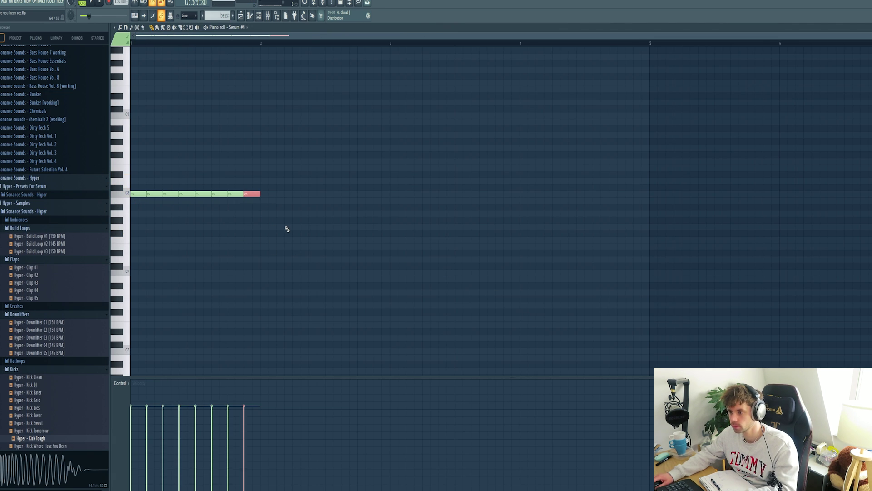
- Continue the repeated C5 eighth notes through the end of bar 2 in Serum #4's bass pattern
key(ctrl+b)
key(ctrl+b)
key(ctrl+b)
key(ctrl+b)
key(ctrl+b)
key(ctrl+b)
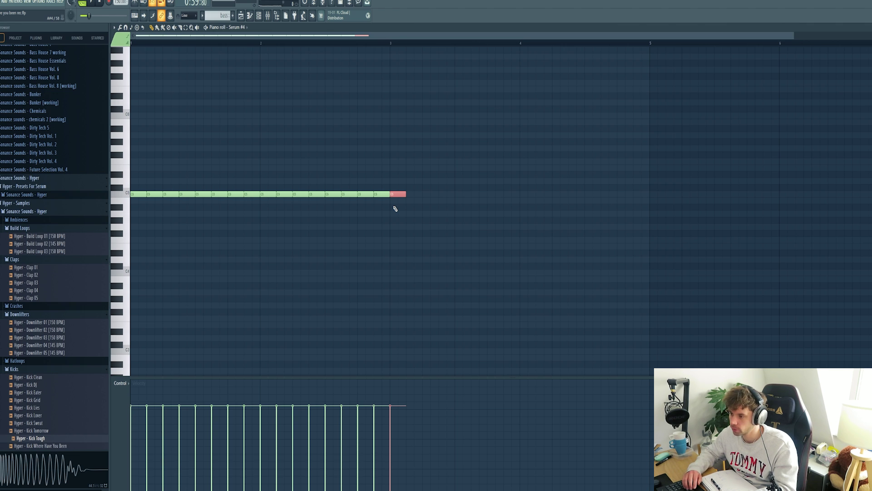
- Fill bar 3 with repeated G#4 eighth notes and bar 4 with repeated A#4 eighth notes
key(Down)
key(Down)
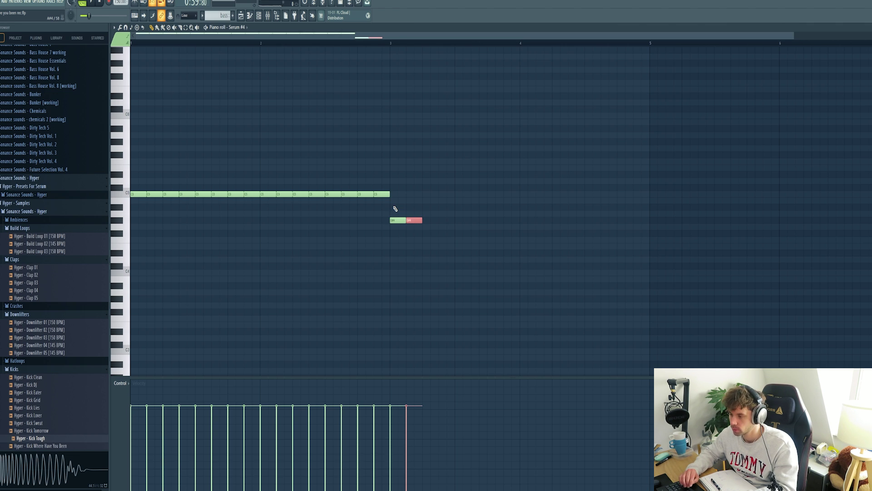
key(ctrl+b)
key(ctrl+b)
key(ctrl+b)
key(ctrl+b)
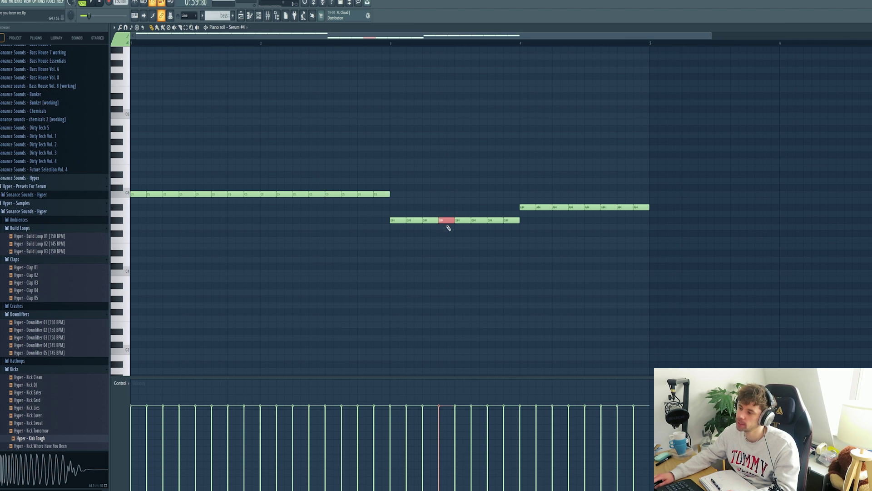
drag(493, 165, 658, 231)
click(654, 245)
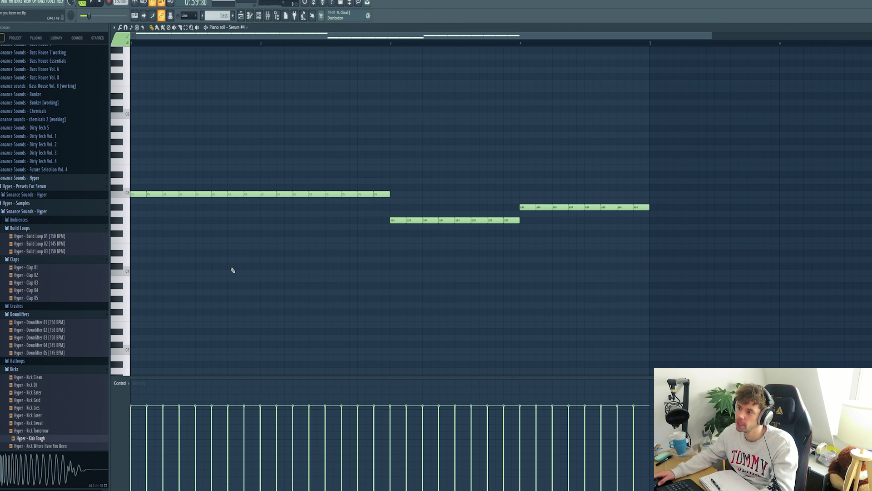
- Place the bass pattern twice on playlist track 6, at bars 25 and 29 above the kicks
key(F7)
key(F12)
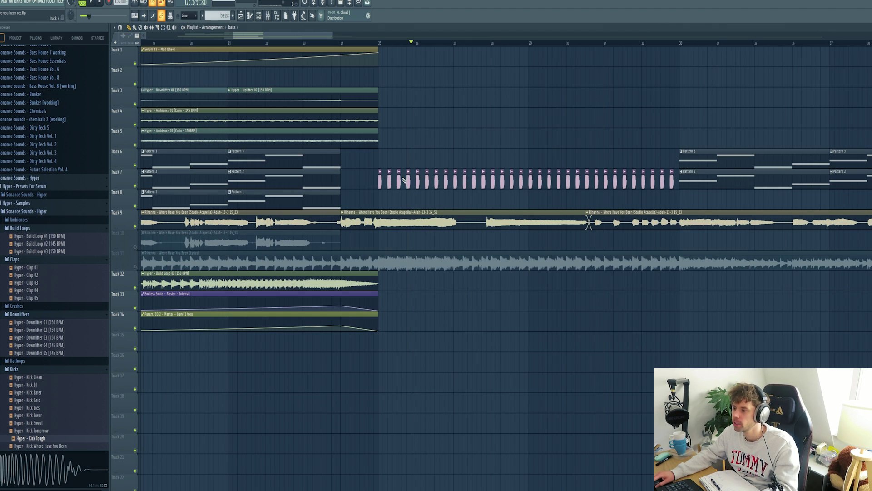
click(387, 148)
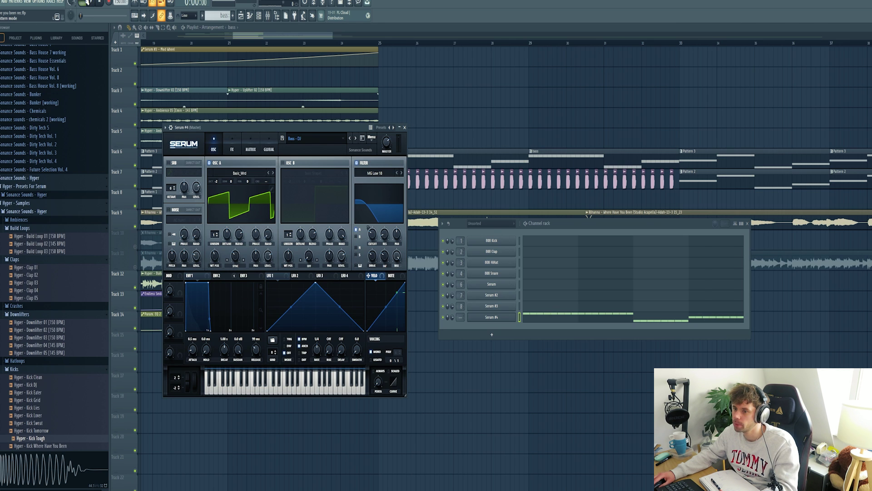
- Route Serum #4 to mixer track 13 and load Kickstart-64bit in slot 10 with the Classic Clean curve
click(171, 128)
key(space)
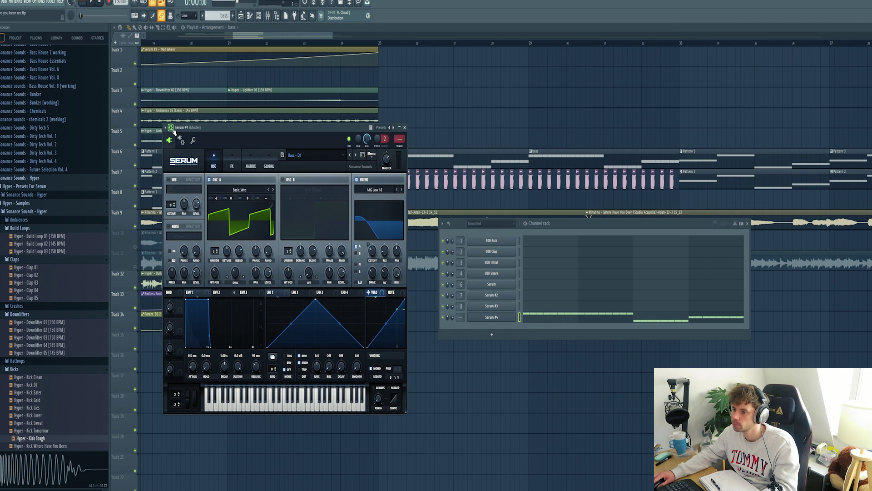
click(399, 146)
click(802, 312)
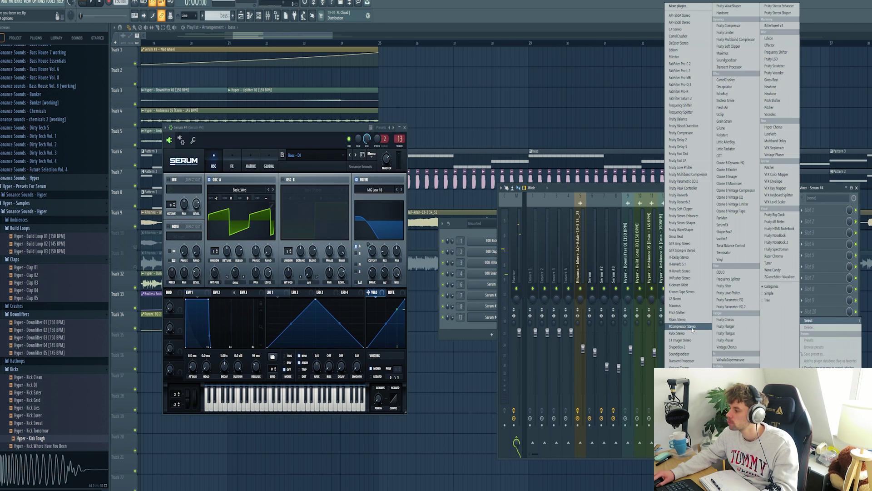
click(686, 290)
key(space)
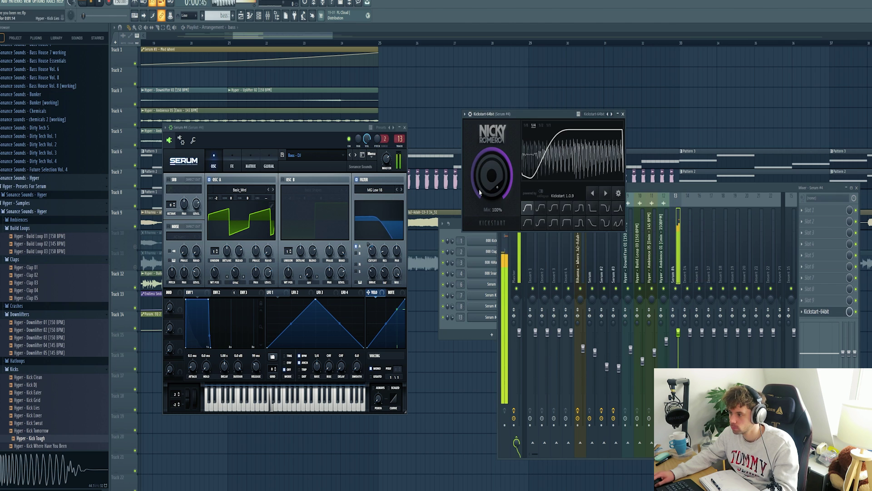
click(537, 211)
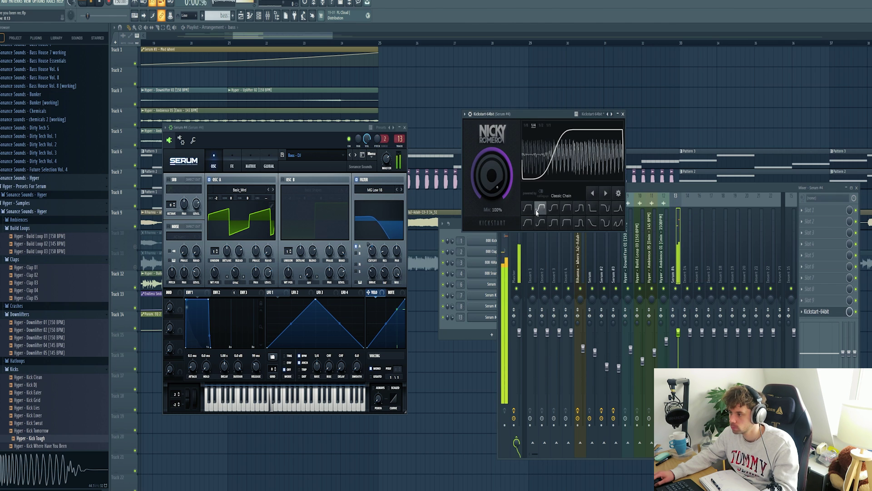
- Browse the bass presets in Serum #4 while the pattern plays and load Bass - Hoops
click(355, 155)
click(356, 155)
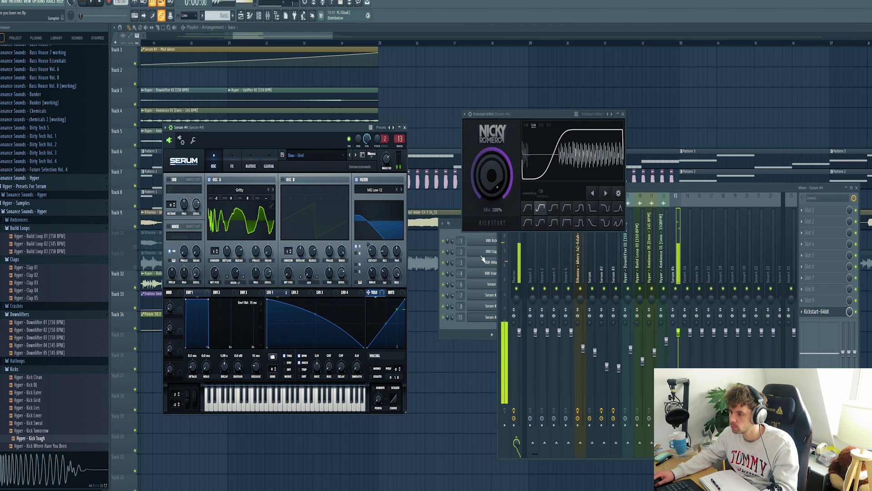
key(F6)
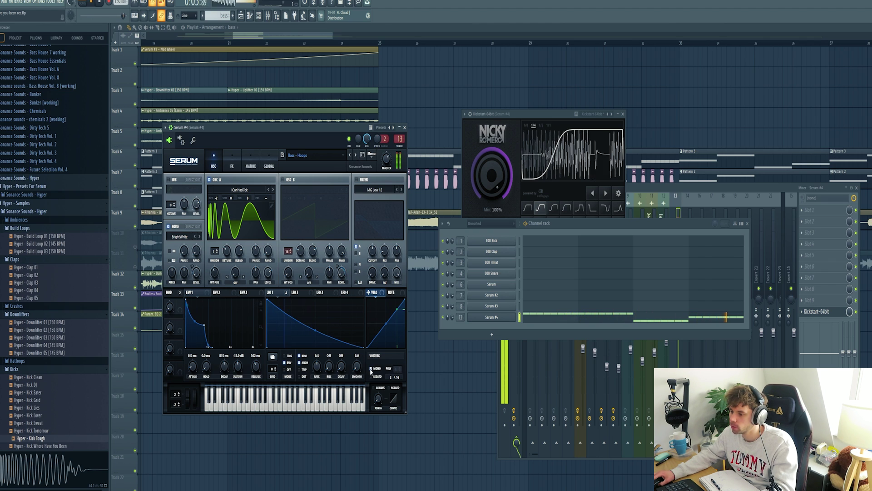
key(F12)
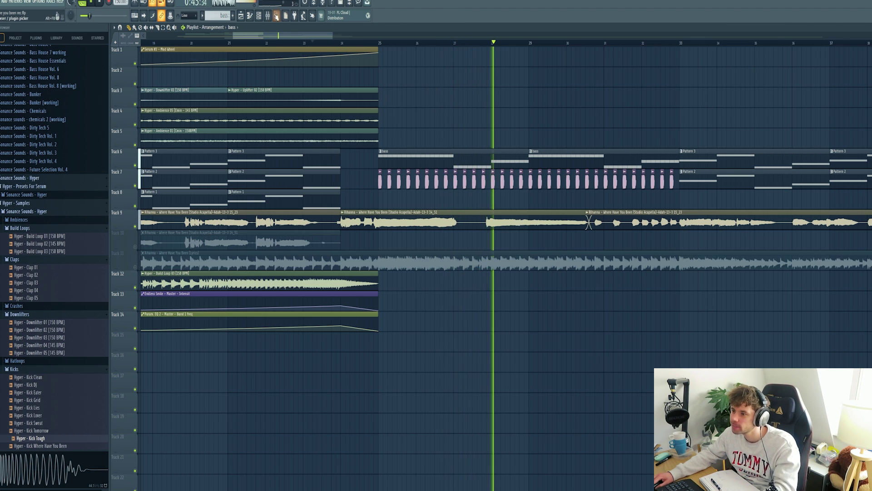
- Load CamelCrusher in slot 1 and RBass Stereo in slot 2 of the Serum #4 mixer track, setting RBass intensity to -18.4
click(267, 16)
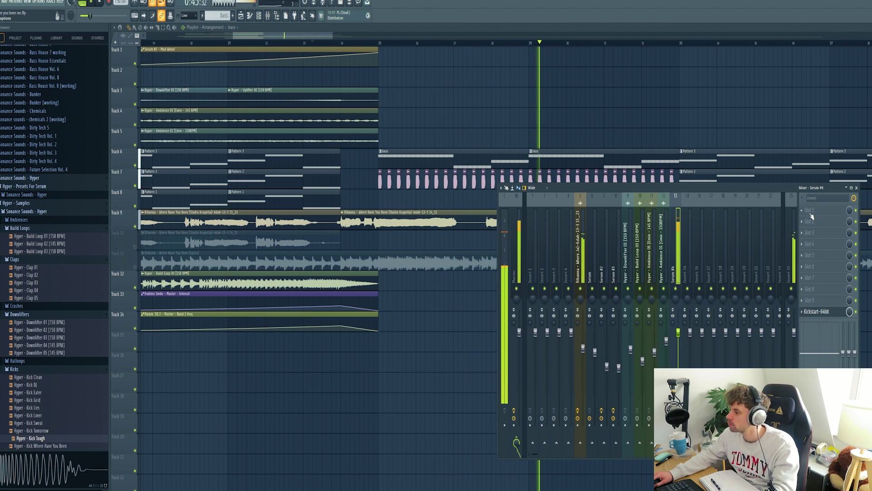
click(811, 217)
click(729, 80)
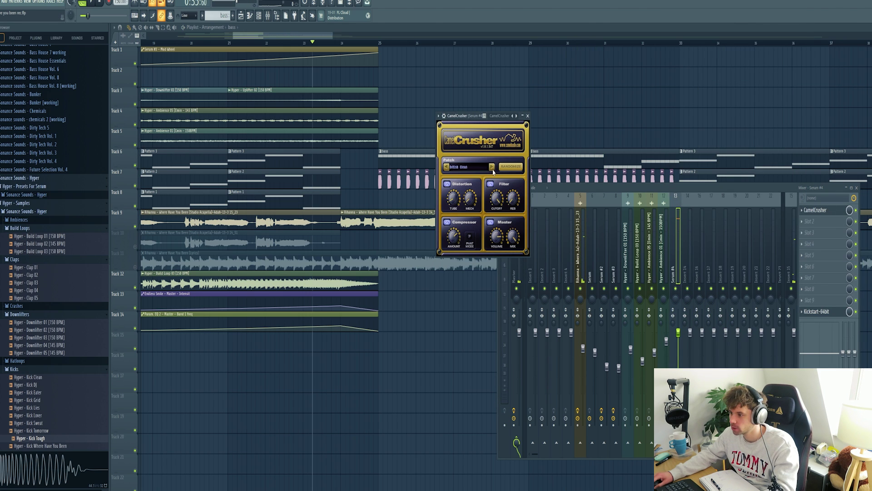
key(space)
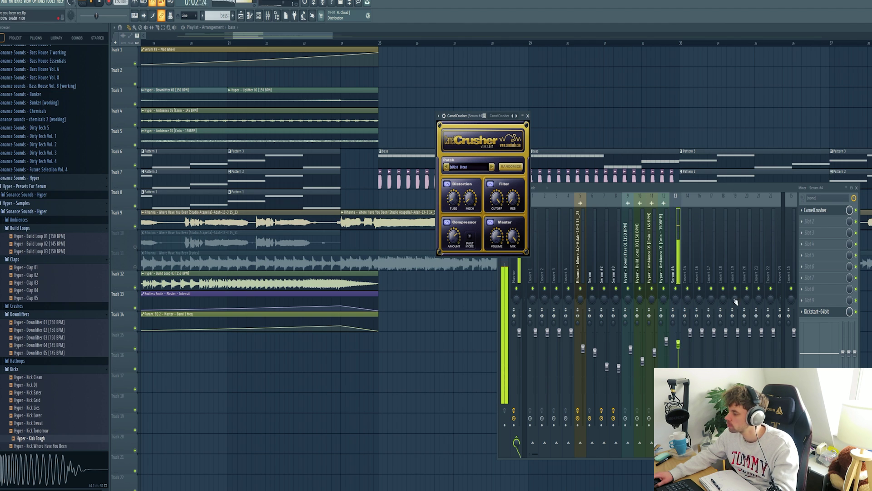
click(811, 222)
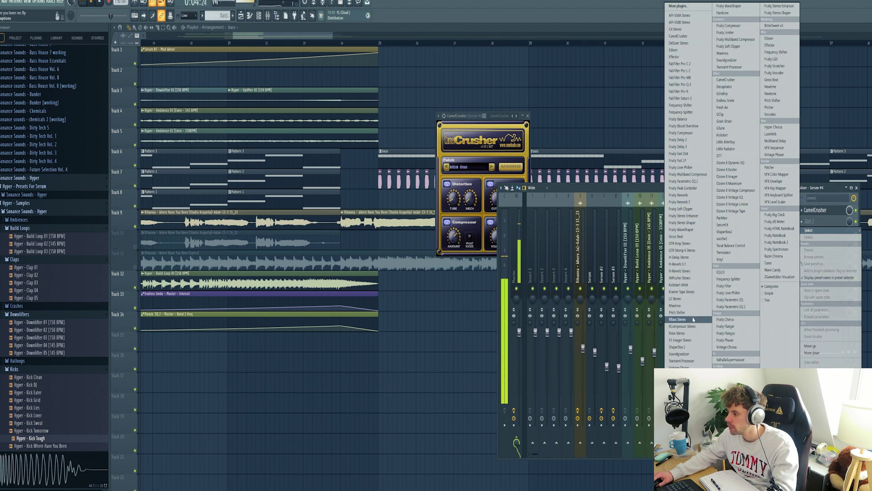
click(693, 320)
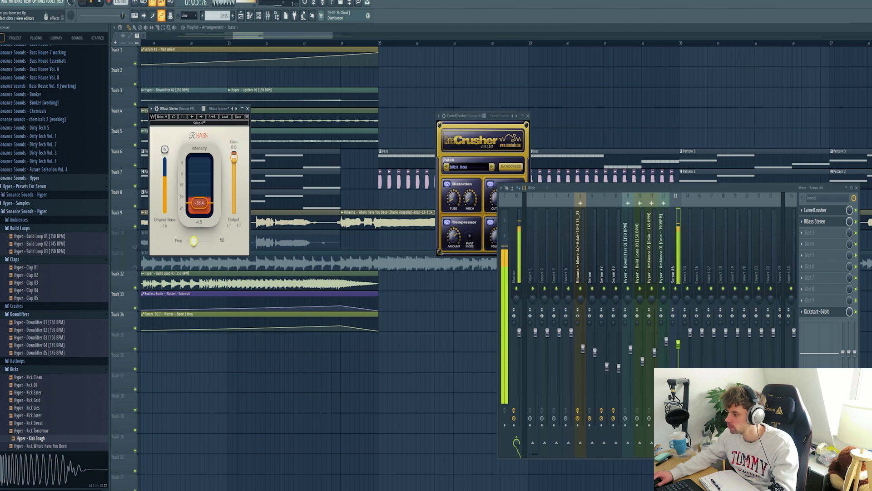
- Make a playlist time selection over bars 25 to 33 and mute the vocals on track 9
key(F12)
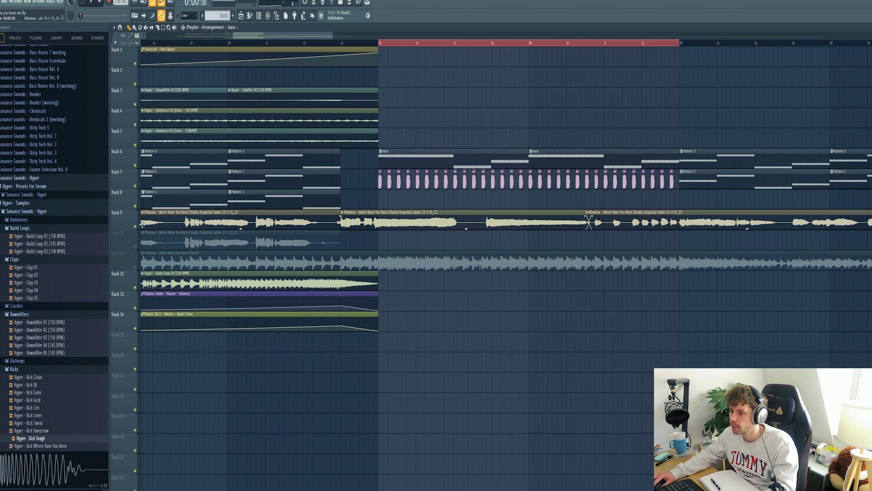
click(136, 226)
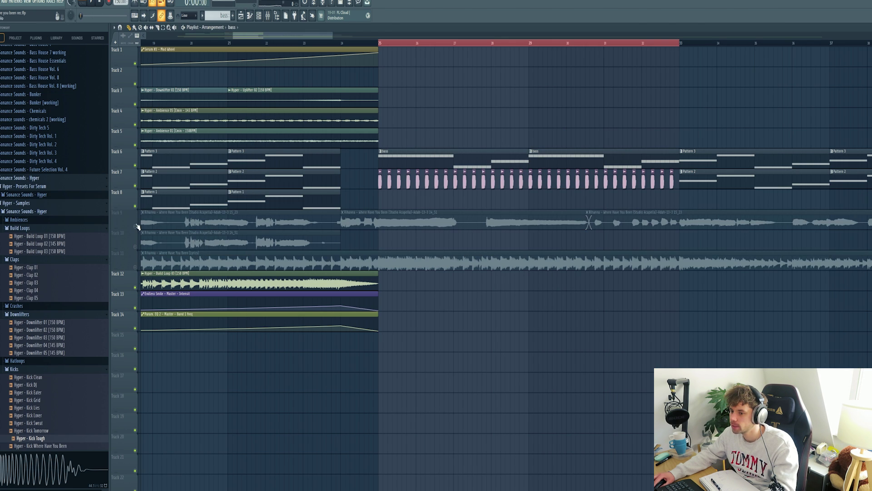
click(269, 18)
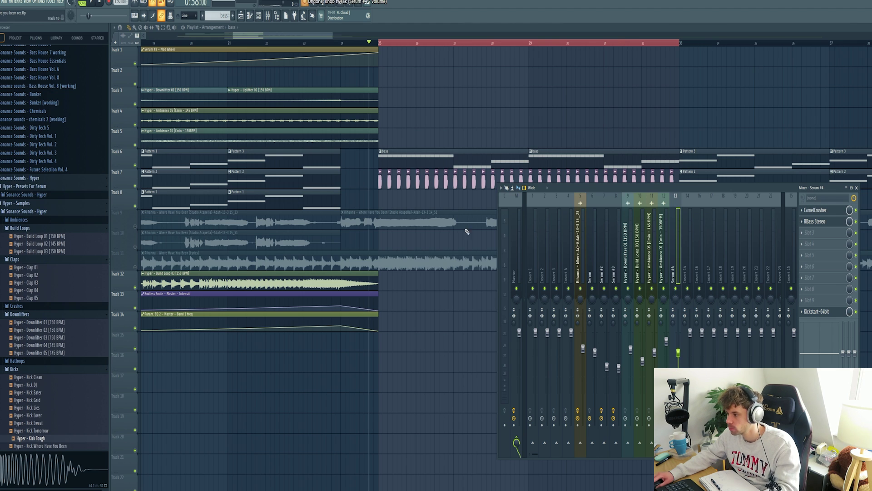
- Route the Hyper - Kick Lies sample to mixer track 14 and balance its level against Serum #4 during playback
key(F9)
double_click(426, 178)
double_click(299, 132)
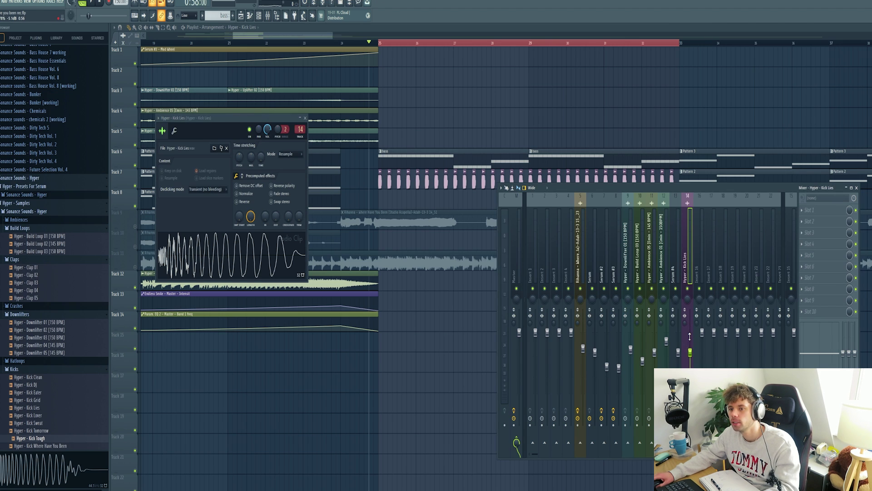
click(678, 355)
key(space)
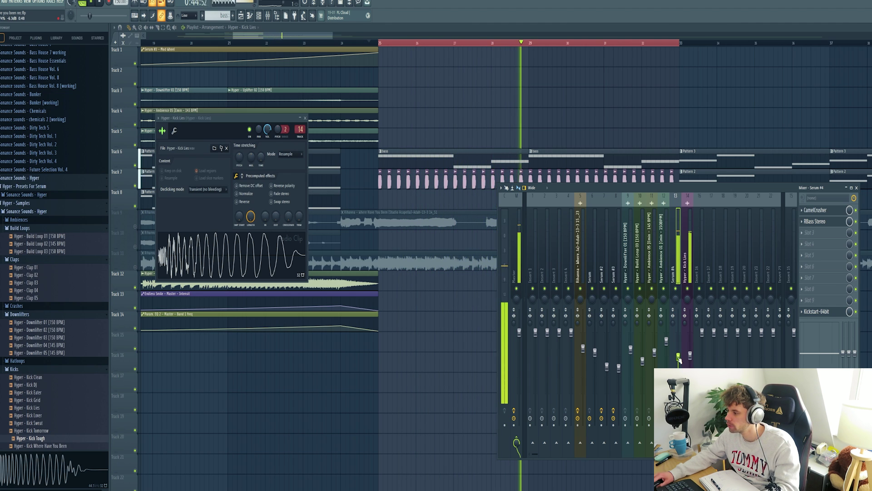
key(space)
key(F12)
- Unmute the vocals on track 9 and lower the vocal's mixer fader while playing the drop
click(135, 227)
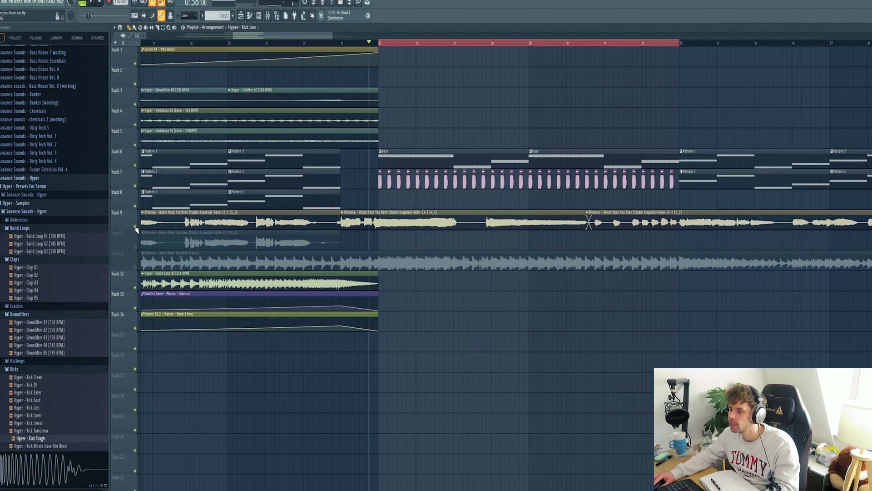
click(276, 17)
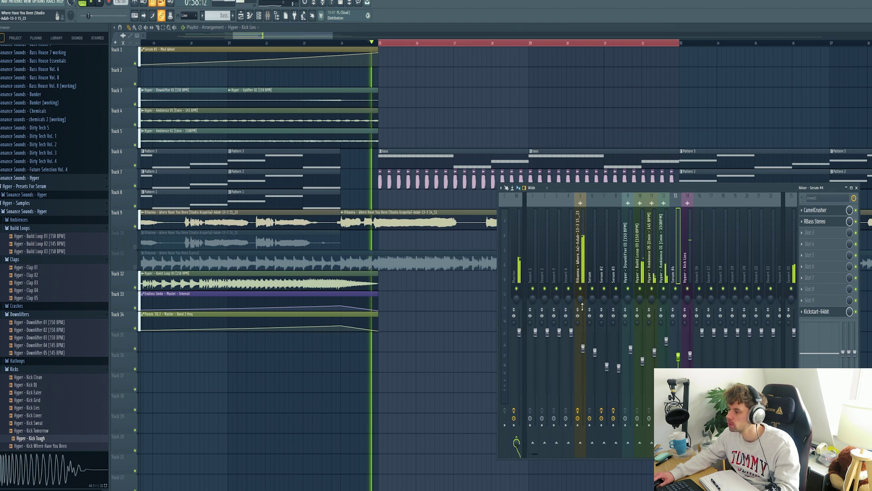
key(space)
scroll(584, 352, down, 4)
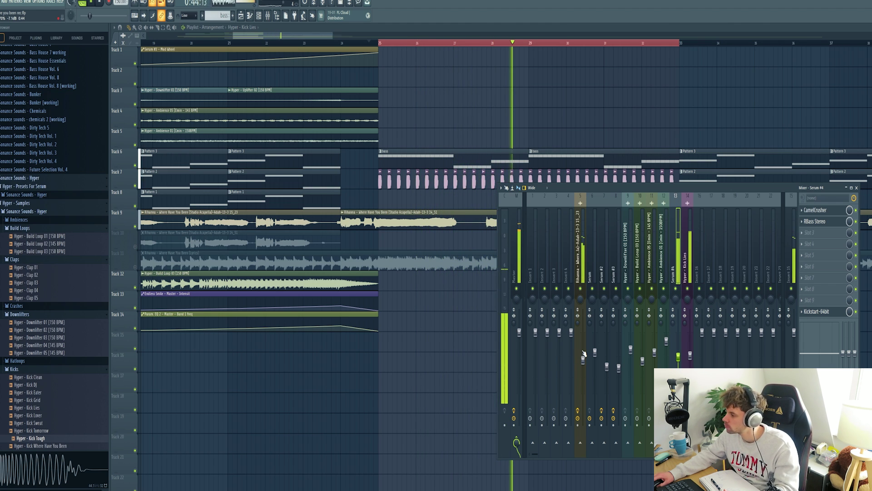
key(space)
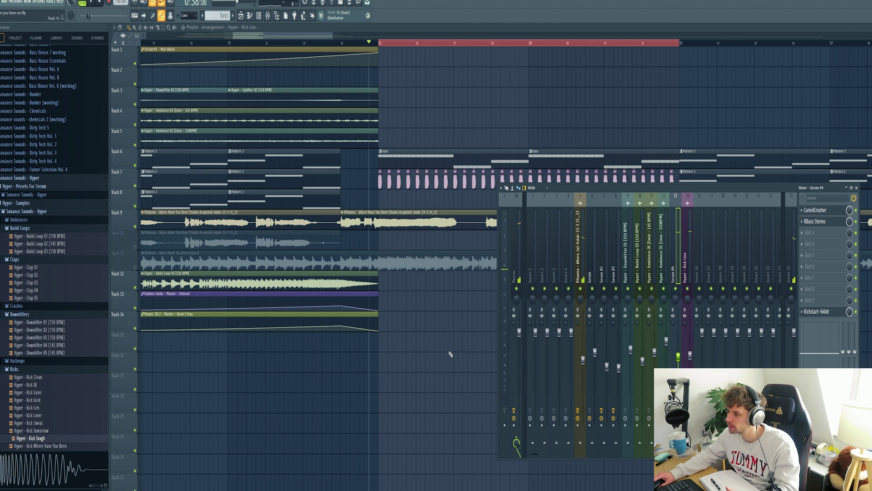
- Create an automation clip for Serum #4's mod wheel on track 2 across bars 25 to 33
key(F9)
key(F6)
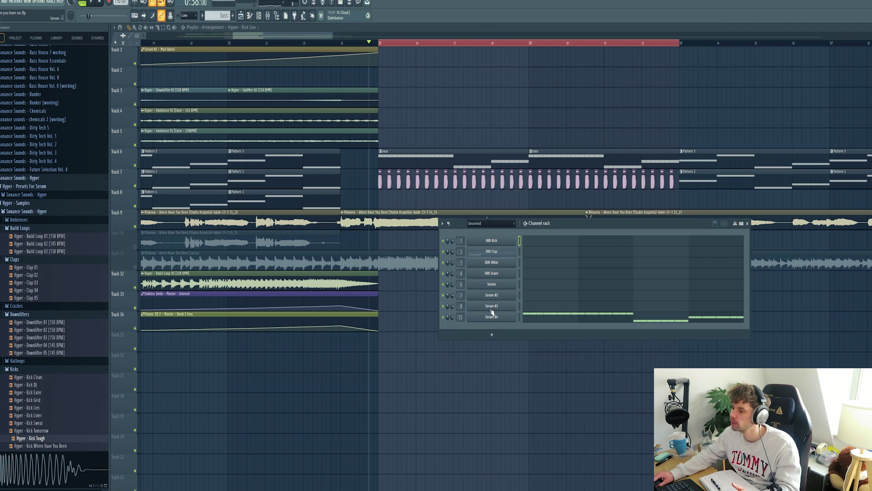
click(492, 316)
click(52, 2)
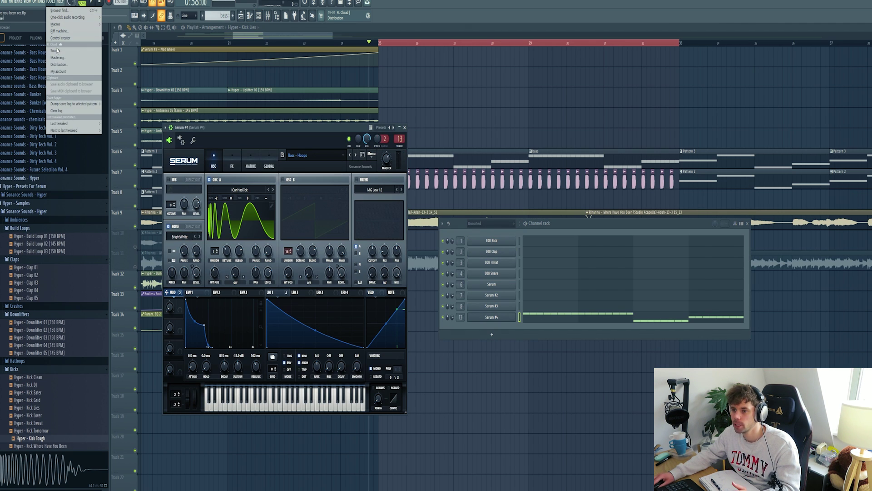
mouse_move(69, 124)
click(119, 144)
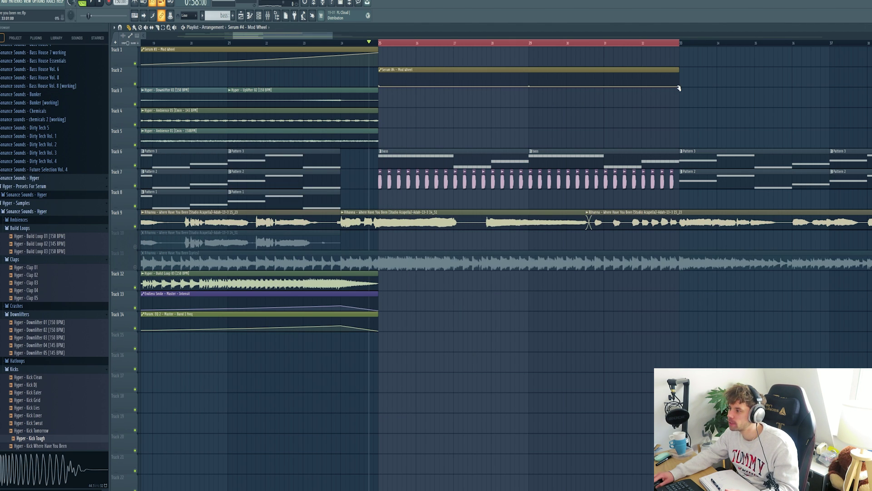
- Shape the Serum #4 mod wheel automation into rises and dips ending in a peak at bar 33, and repeat the clip there
drag(681, 83, 644, 100)
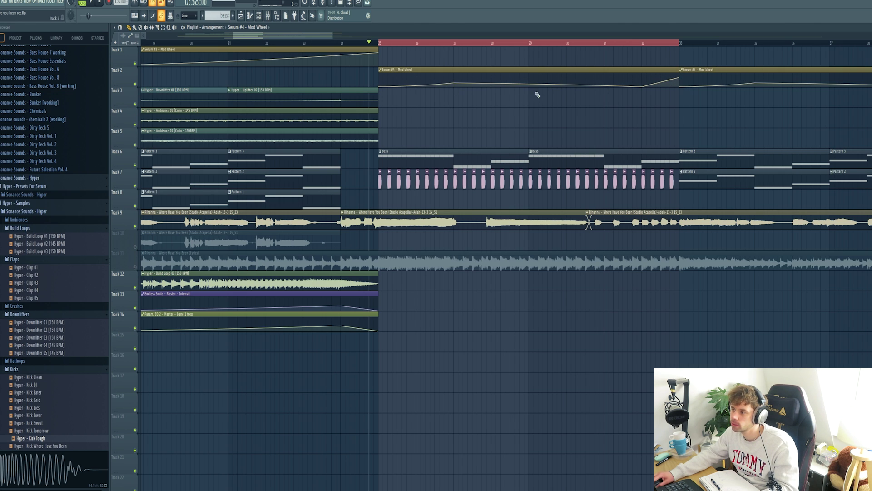
right_click(529, 85)
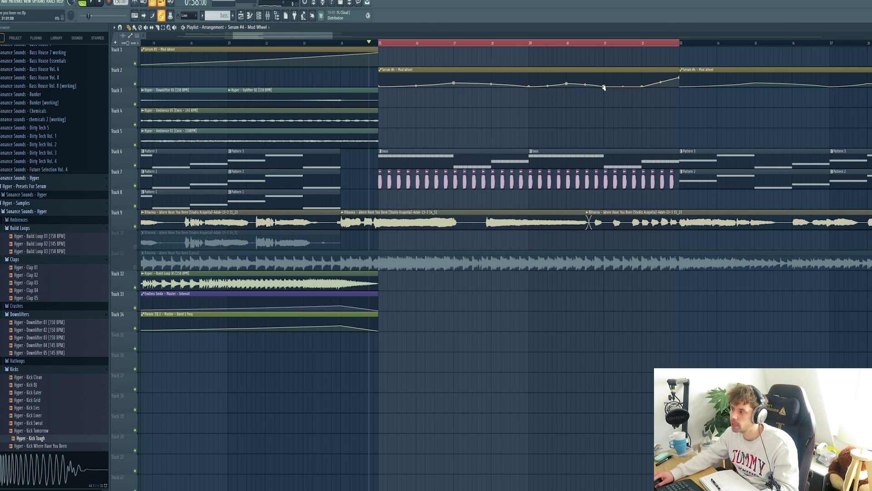
- Solo track 6 and re-enable track 2 to hear the bass with its mod wheel automation
right_click(135, 163)
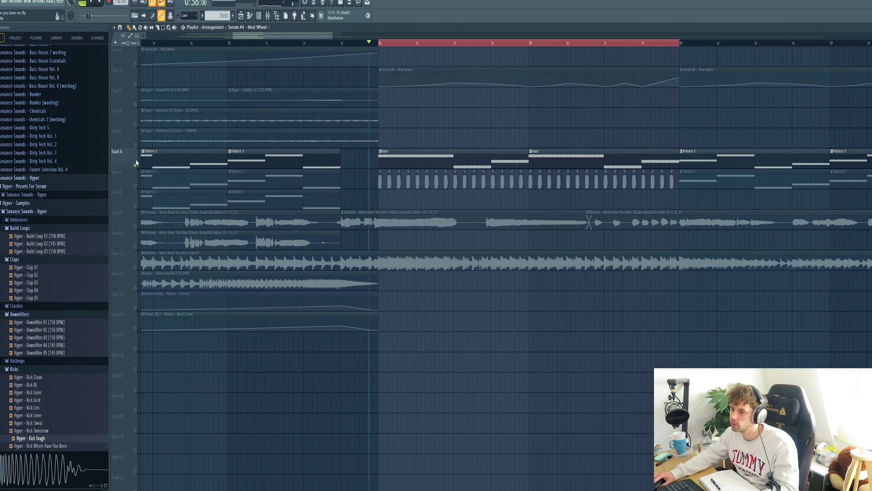
click(135, 83)
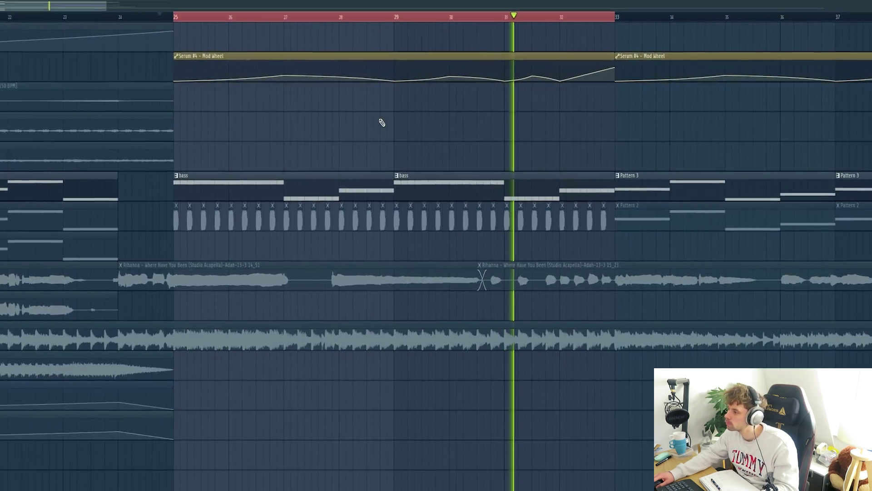
- Repeat the bass and kick clips from bar 33 on tracks 6 and 7, and make the new bass clip a unique pattern
drag(640, 189, 626, 160)
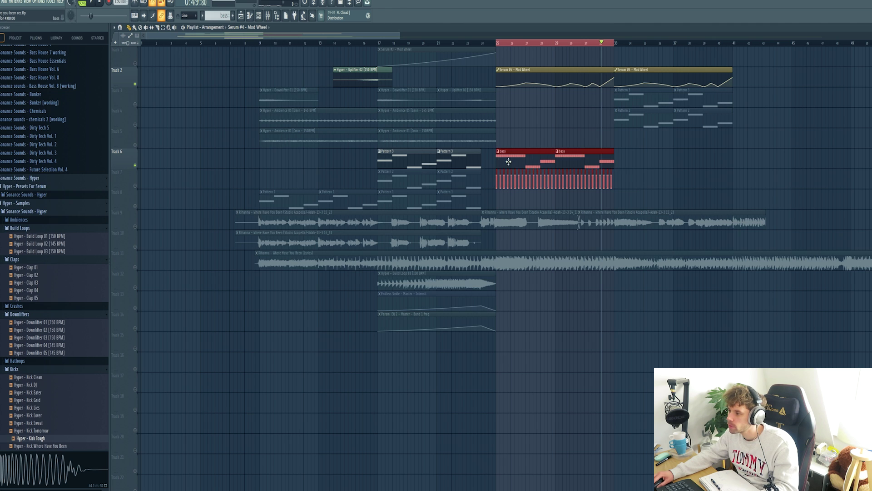
right_click(686, 160)
click(616, 151)
click(636, 212)
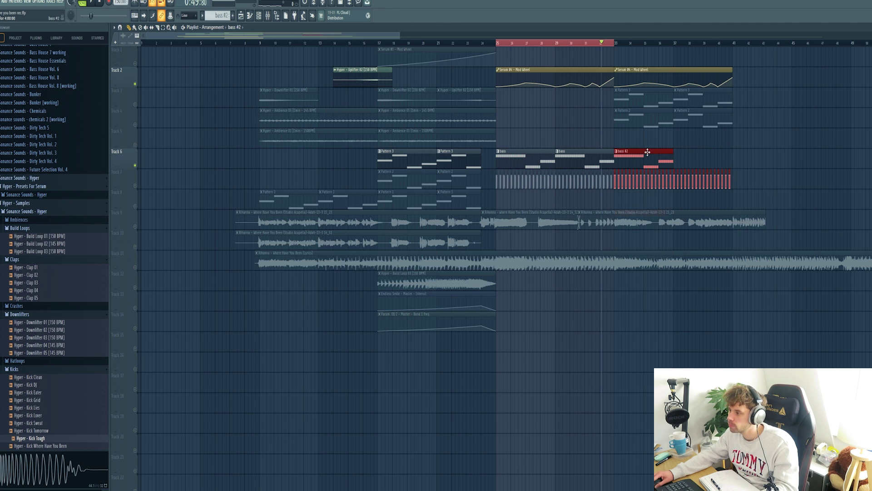
- Raise the second-bar notes of the bass #2 pattern by three semitones and return to the playlist
double_click(647, 152)
drag(386, 185, 235, 199)
key(shift+Up)
key(shift+Up)
key(shift+Up)
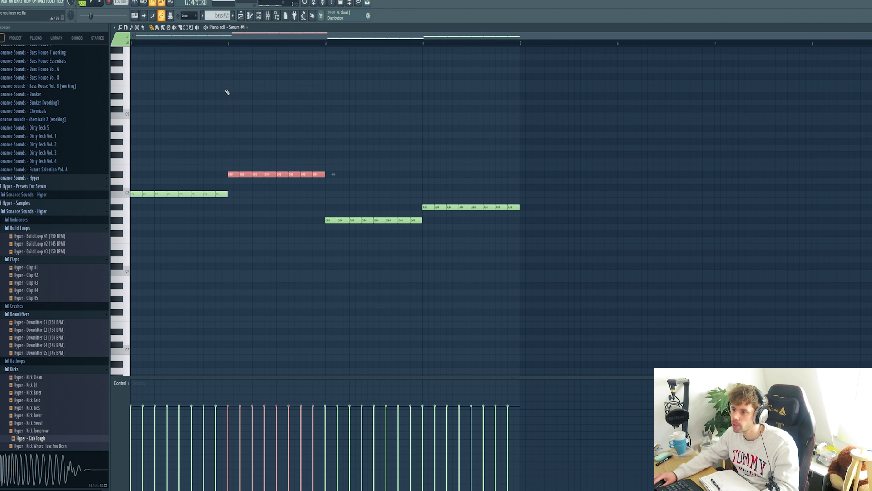
click(241, 15)
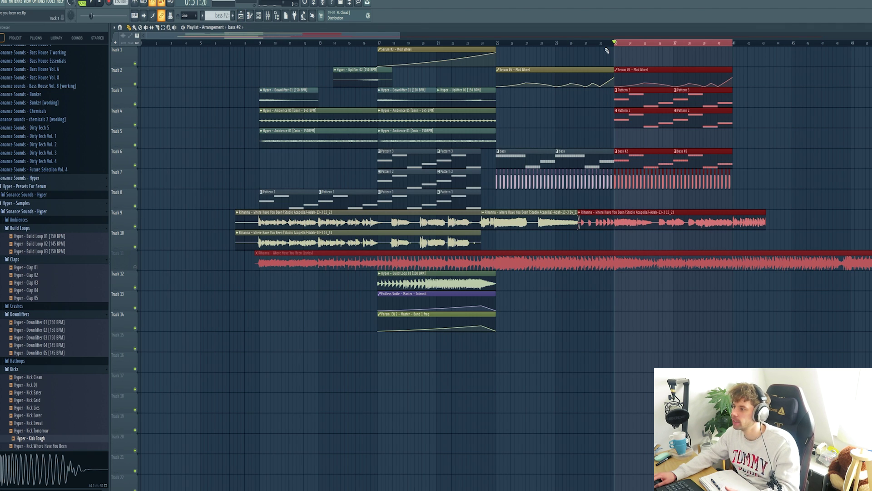
- Extend the master EQ 2 Band 1 freq automation on track 14 to bar 41, raising it during bars 32 and 40, and audition it
click(602, 42)
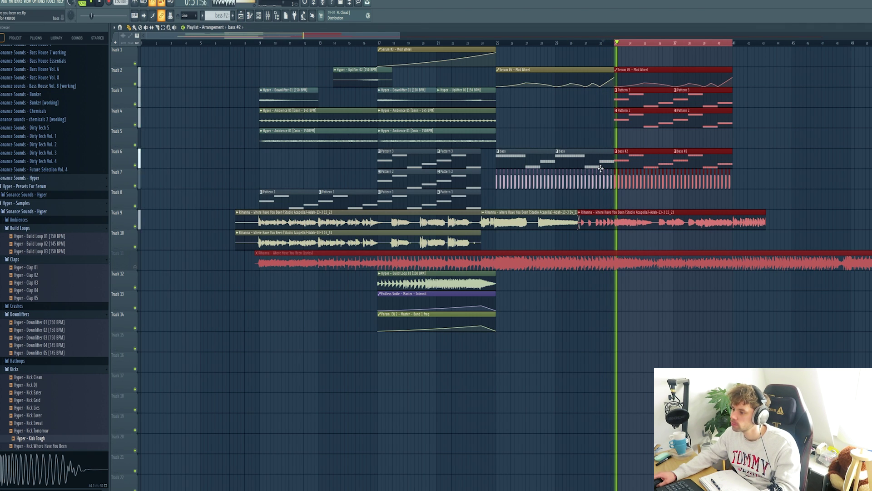
drag(496, 323, 731, 327)
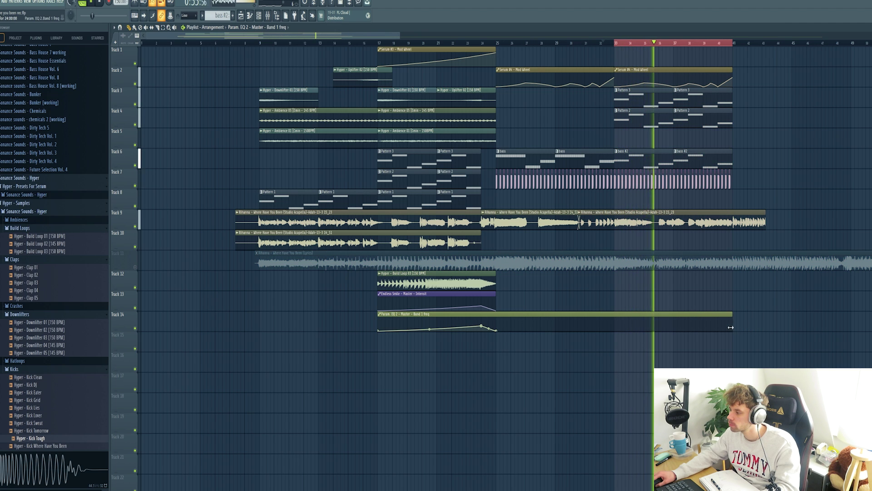
key(space)
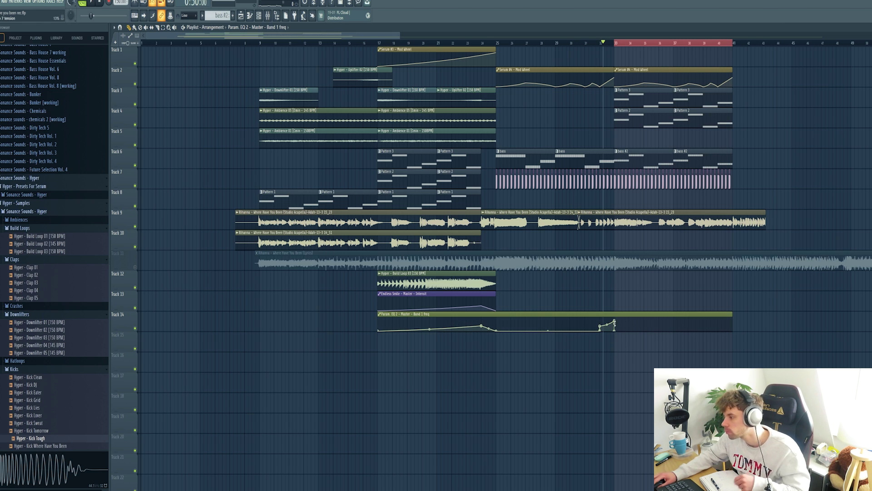
scroll(504, 44, up, 5)
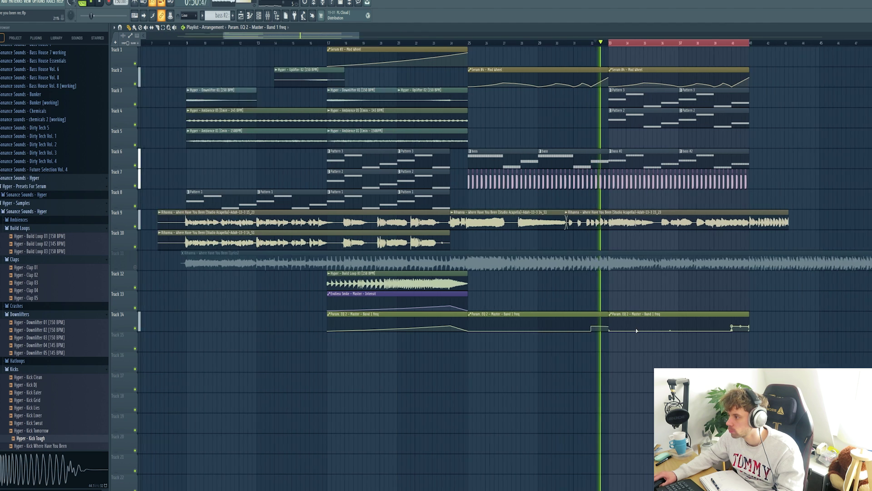
click(504, 44)
key(space)
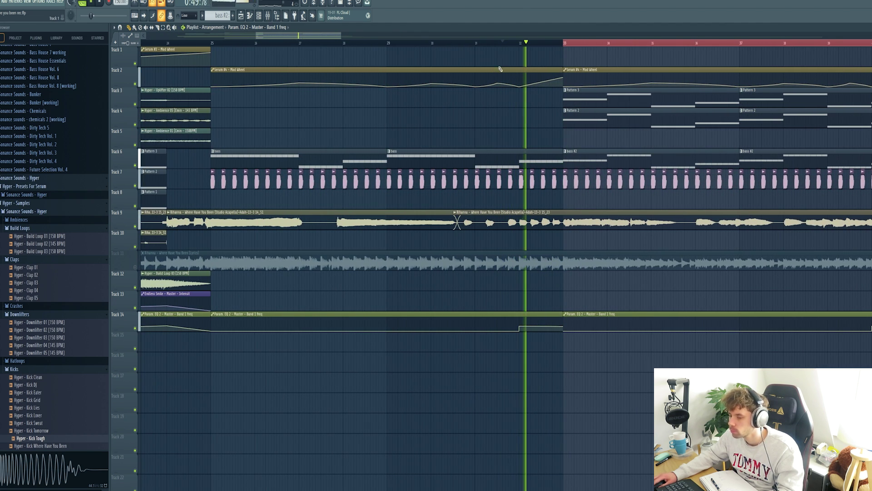
key(space)
- Place Hyper - Crash 02 on track 15 on every beat of bar 32, with a full-length hit at bar 33
click(10, 306)
click(36, 321)
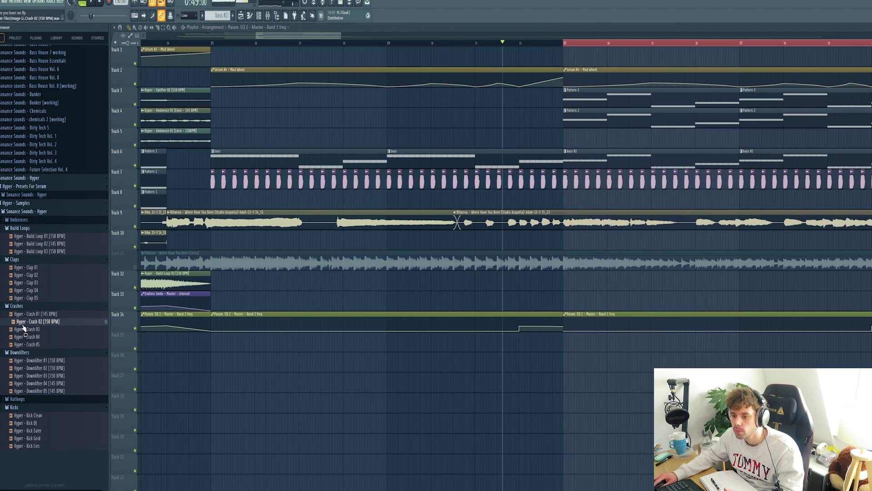
drag(36, 321, 519, 346)
scroll(522, 359, up, 3)
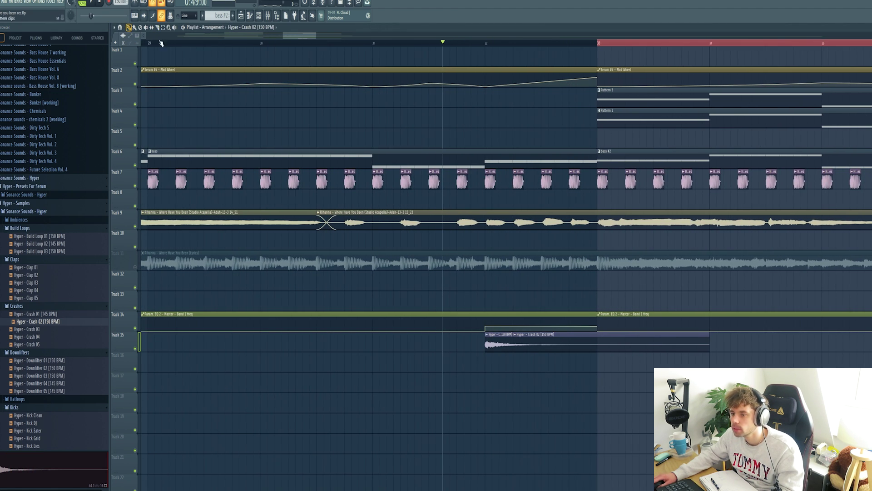
key(ctrl+z)
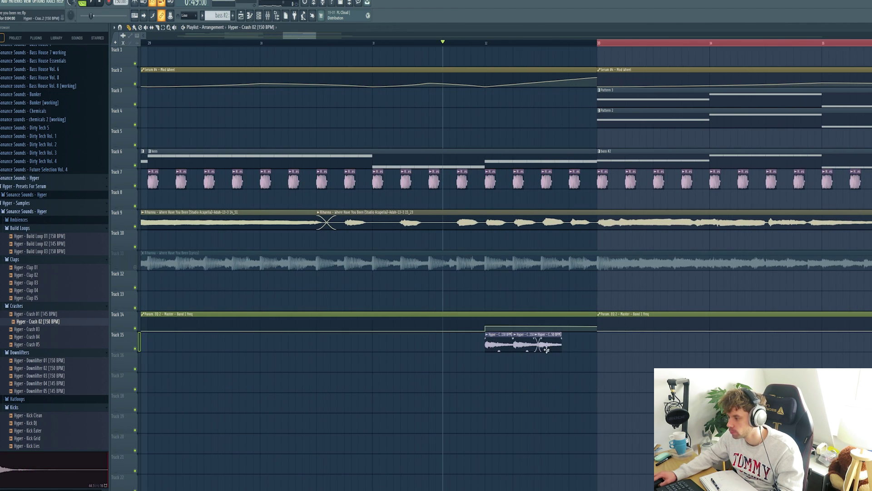
key(ctrl+z)
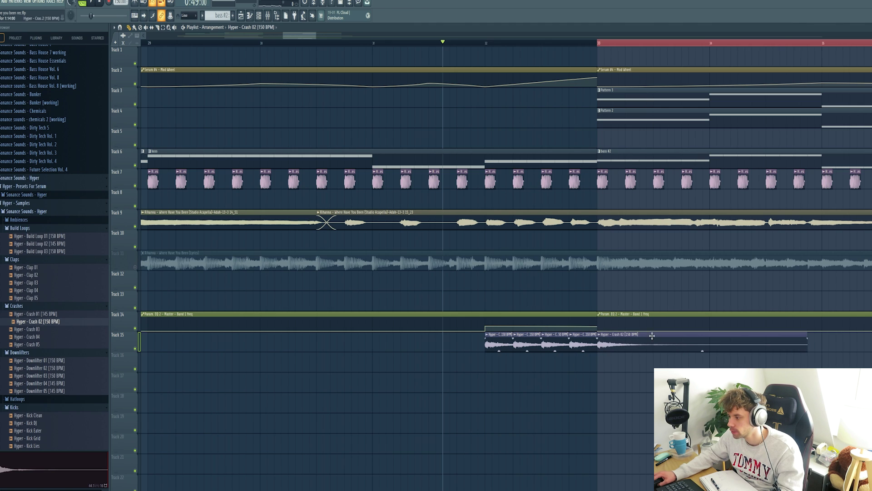
- Make a unique copy of the Crash 02 clip, reverse it and place it on track 16 ending at bar 32
click(532, 382)
click(530, 375)
click(541, 443)
double_click(543, 386)
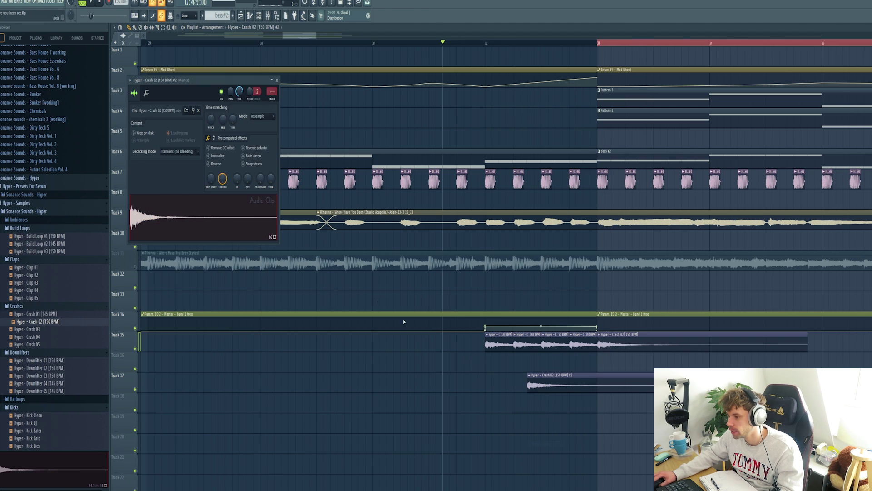
click(209, 164)
key(Escape)
drag(624, 375, 373, 352)
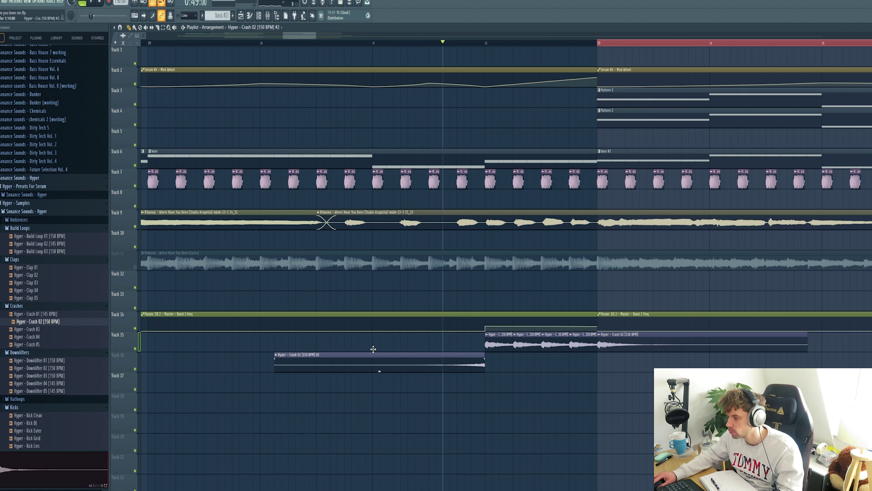
- Play the crash transition and assign the reversed Crash 02 clip to its own mixer track
key(space)
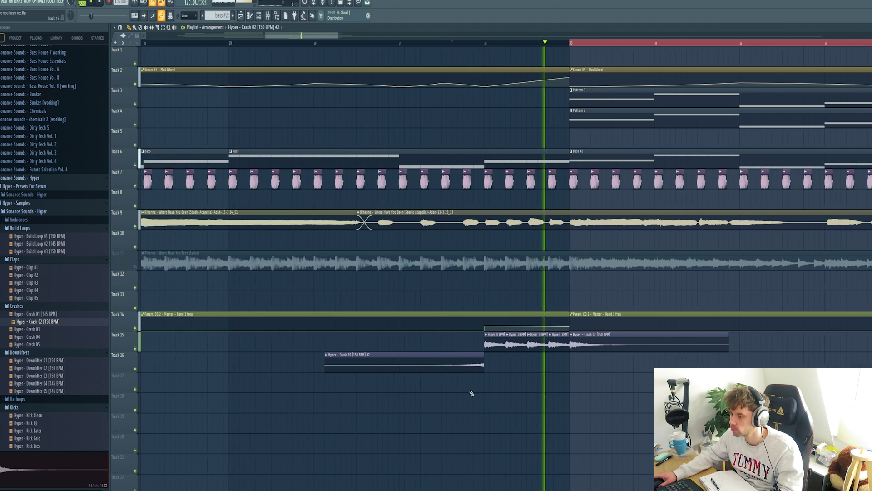
scroll(460, 374, down, 4)
double_click(450, 360)
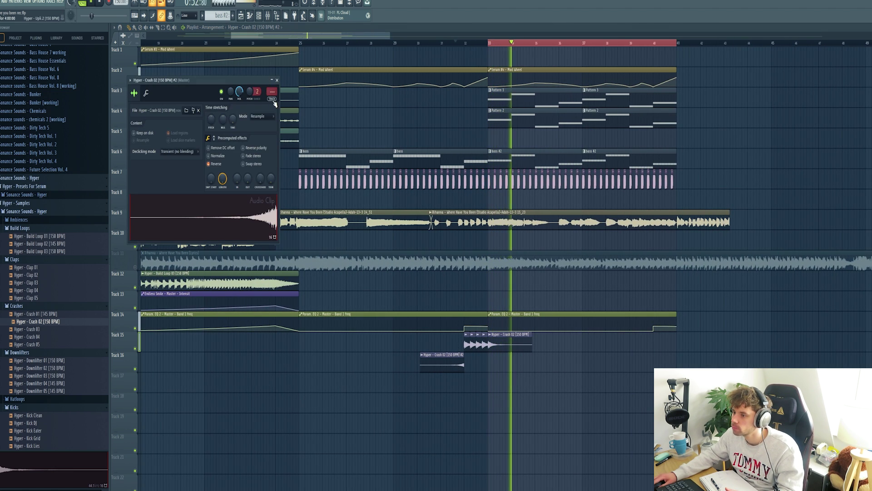
key(F9)
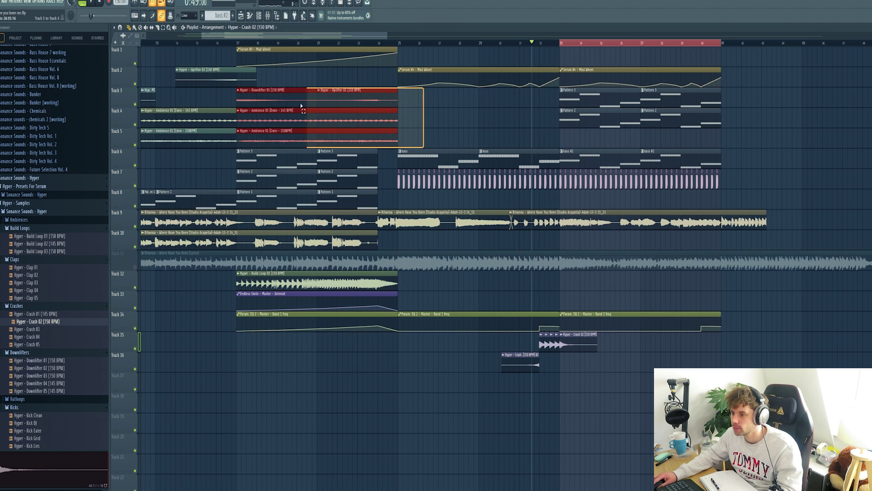
- Copy the downlifter, uplifter and ambience clips to tracks 17 to 19 around bar 33, starting an uplifter at bar 29
drag(302, 105, 493, 309)
drag(438, 368, 409, 450)
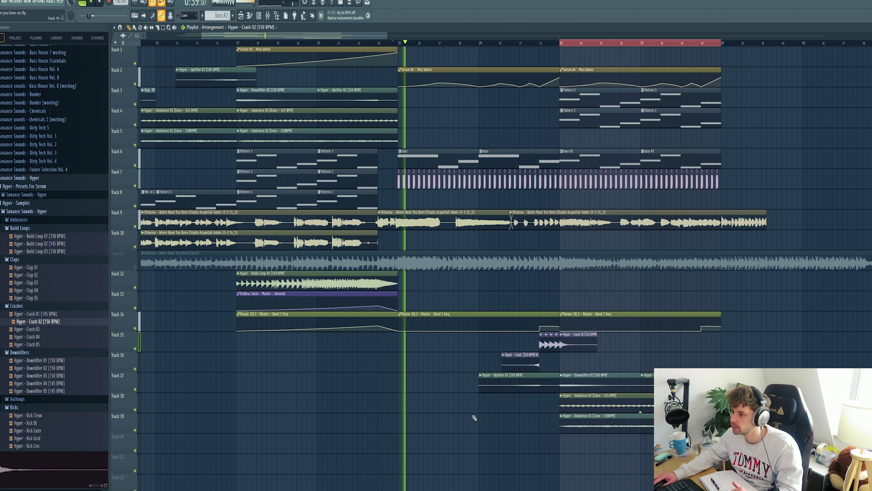
key(space)
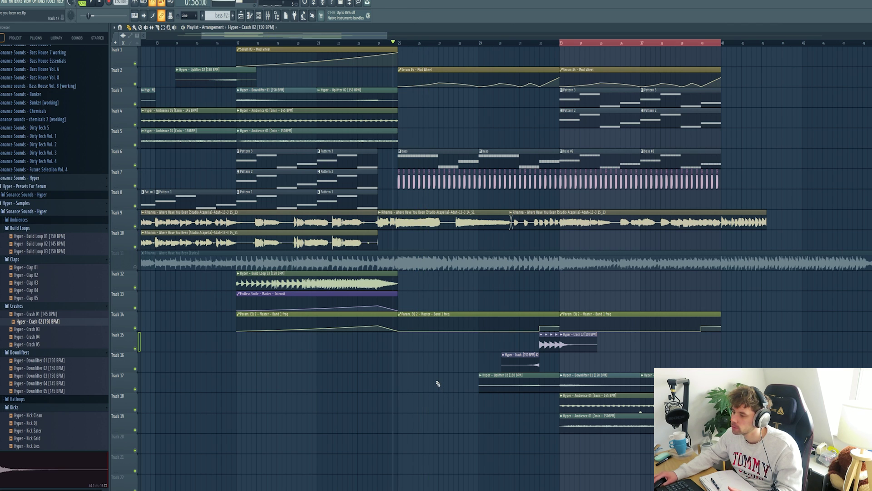
- Clone the Serum #4 channel in the bass pattern and load the Sonance Sounds - Hyper preset Stab - Perfect Acid
double_click(419, 151)
key(Escape)
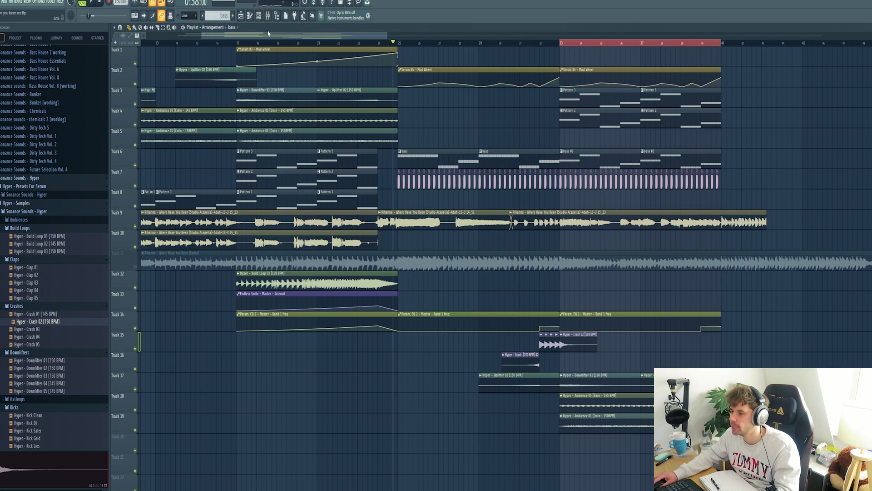
click(261, 17)
click(491, 327)
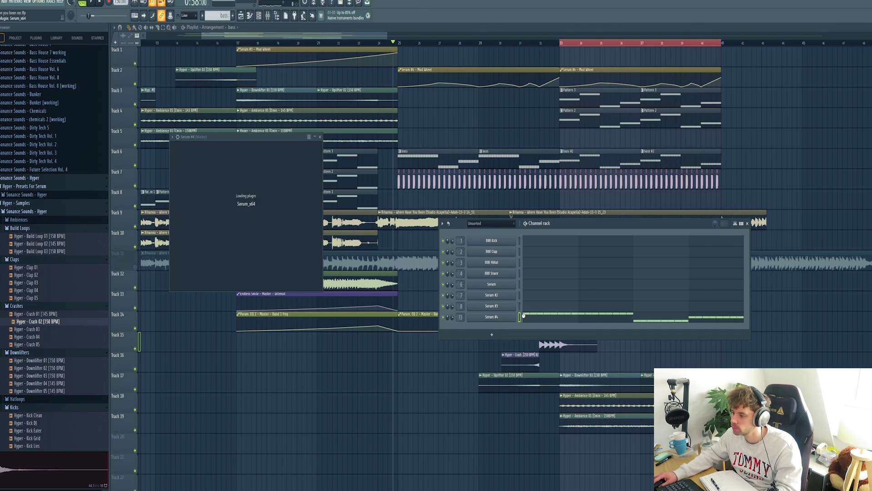
click(318, 148)
mouse_move(313, 156)
mouse_move(390, 356)
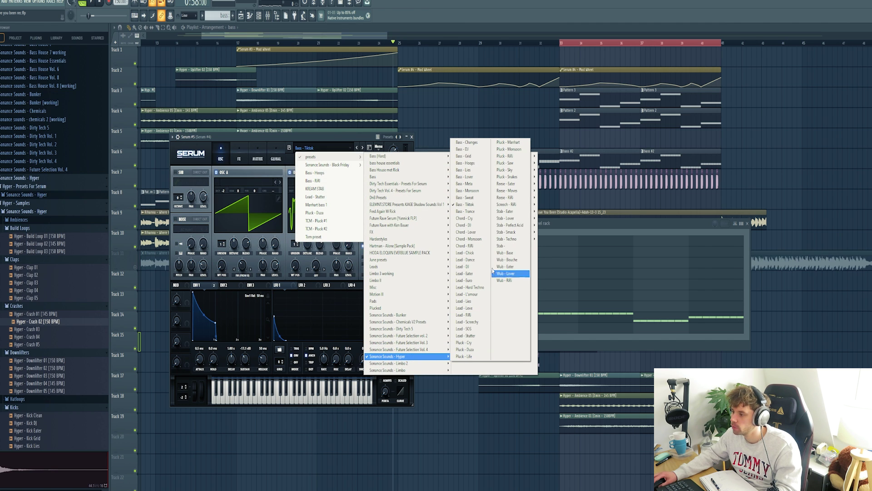
click(508, 211)
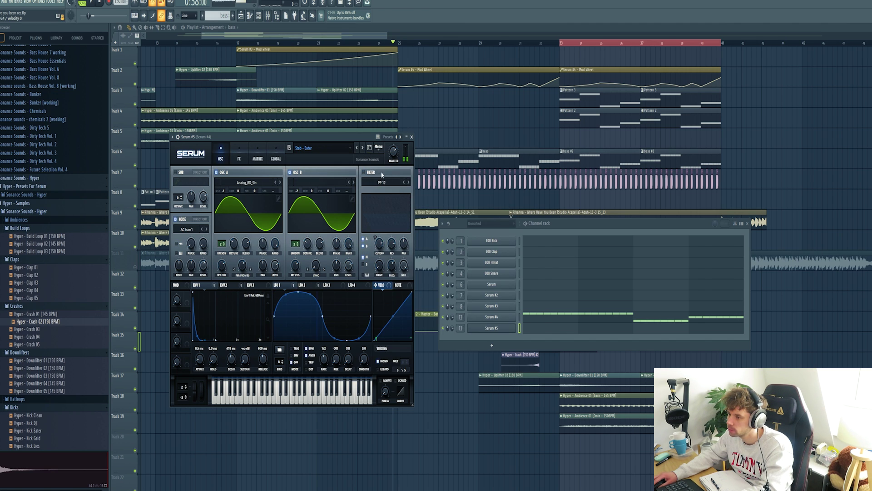
click(362, 149)
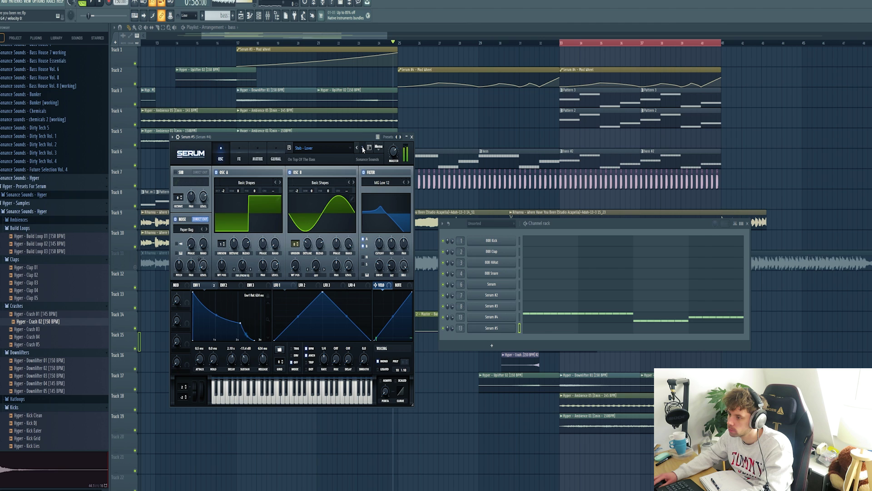
click(363, 148)
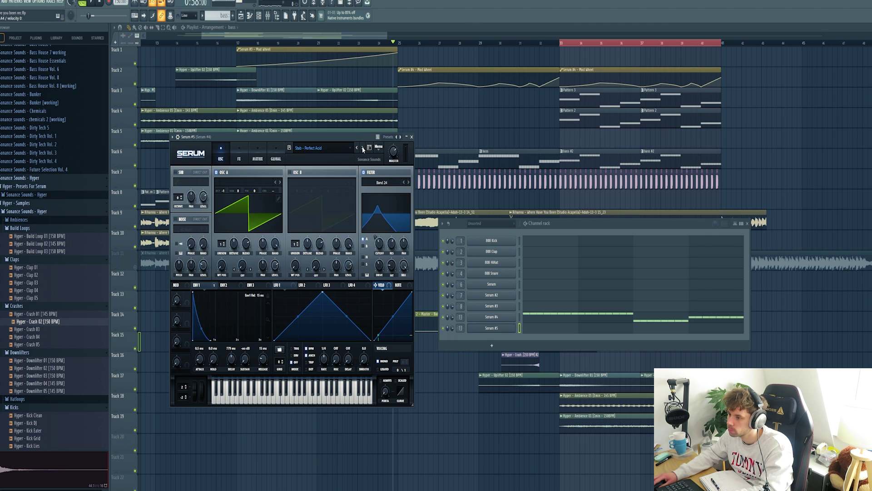
- Add a short Serum #5 note in the second half of bar 1's third beat at the first bass pitch, and audition it
click(535, 332)
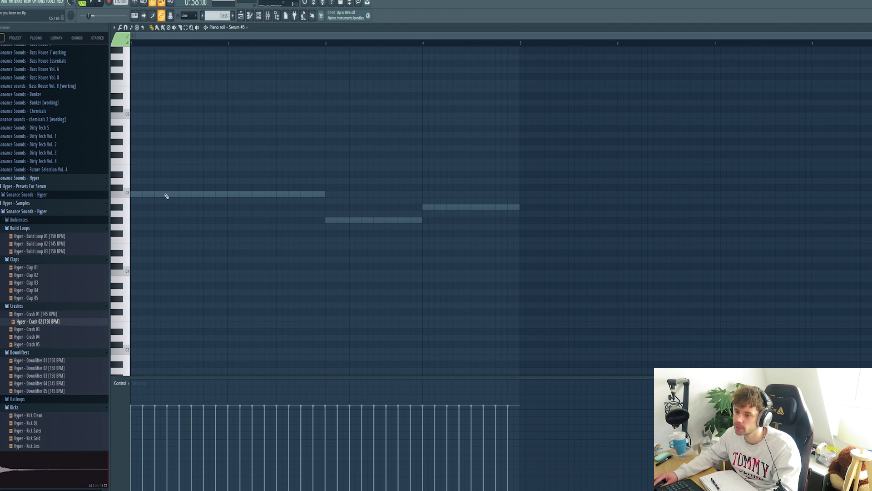
key(space)
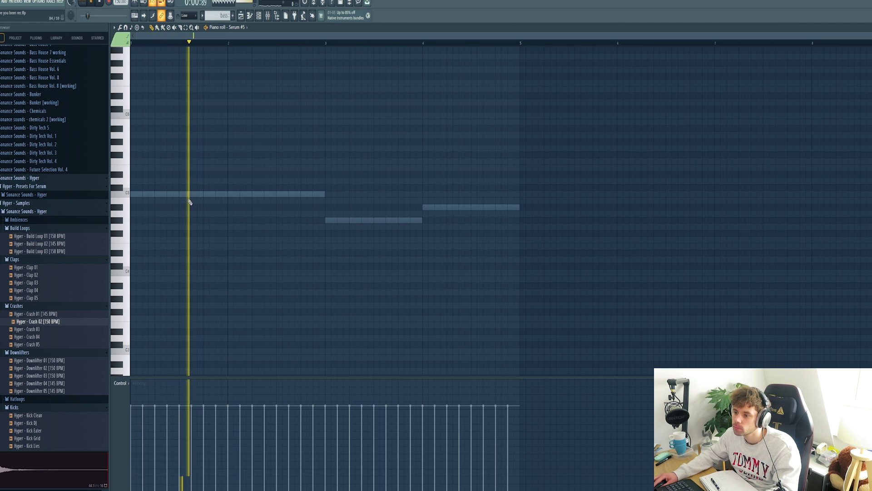
click(197, 194)
key(space)
key(space)
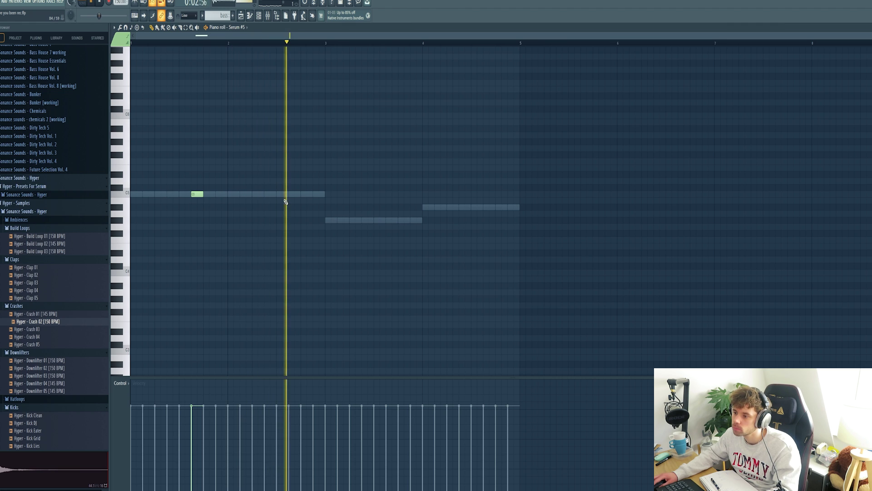
key(space)
key(space)
- Repeat the first bar's Serum #5 stab note across all four bars of the pattern
drag(225, 41, 132, 41)
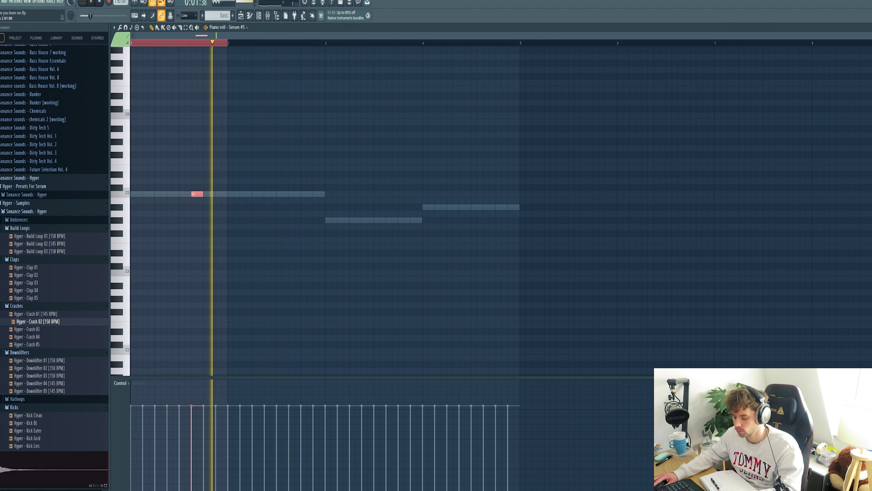
key(ctrl+b)
key(ctrl+b)
key(ctrl+b)
key(ctrl+d)
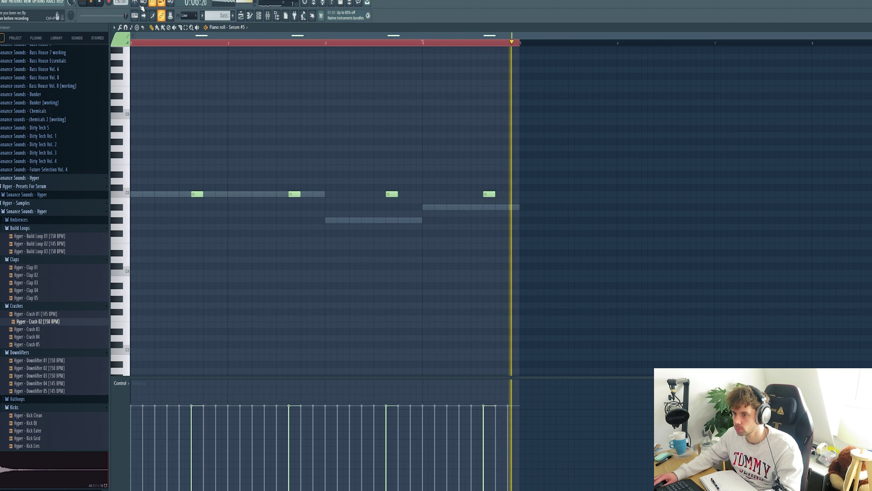
- Route Serum #5 to mixer track 17, add FabFilter Pro-R and set its Space to 3.38 s during playback
click(100, 4)
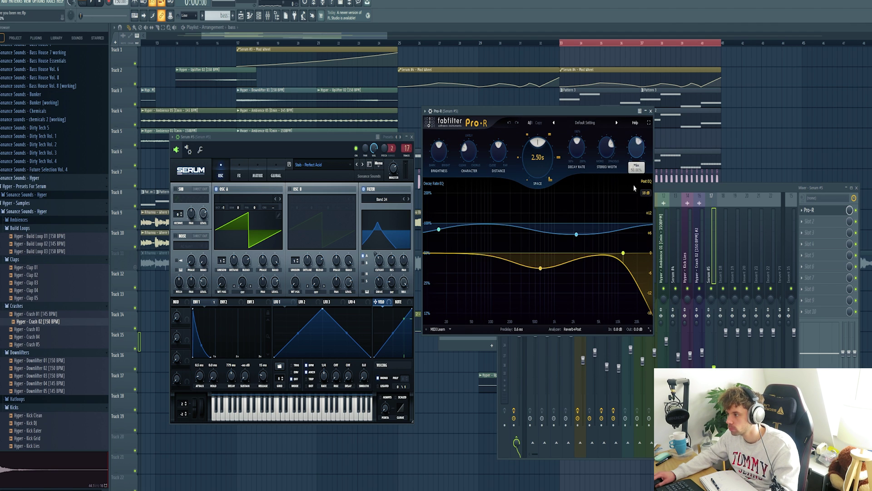
key(space)
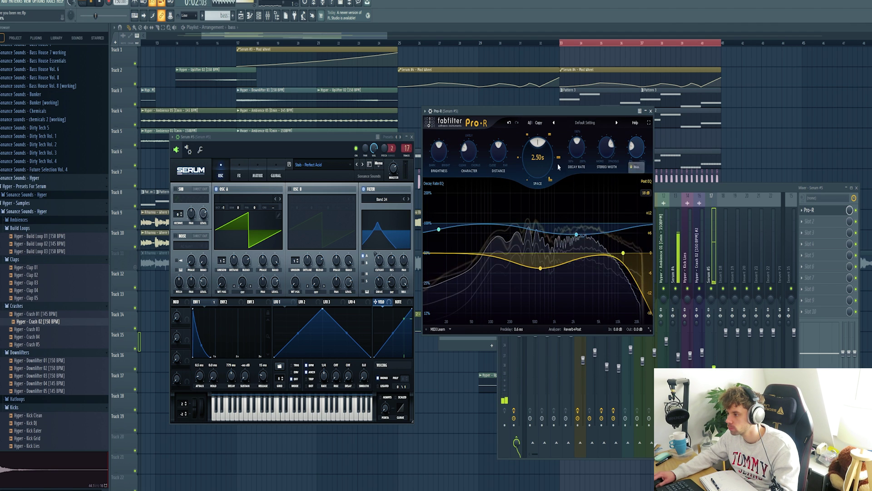
drag(538, 161, 539, 157)
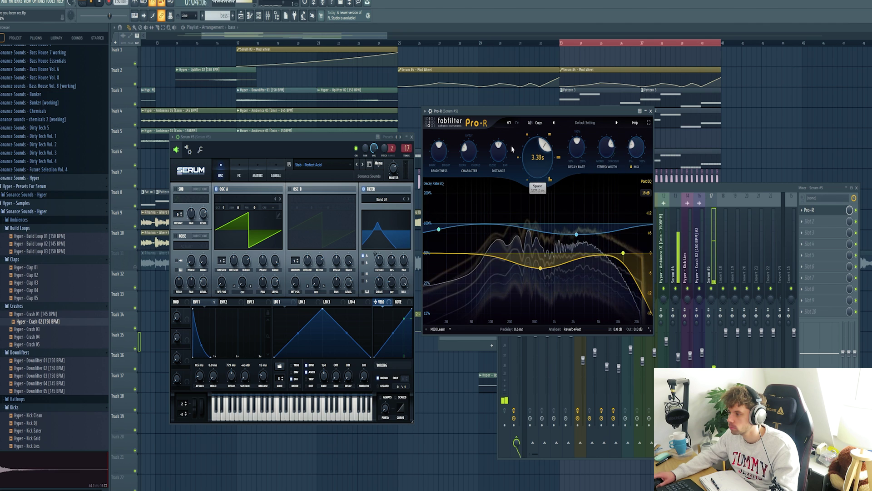
- Add H-Delay Stereo after Pro-R on Serum #5's mixer track and audition the delayed stab in the bass pattern
click(808, 221)
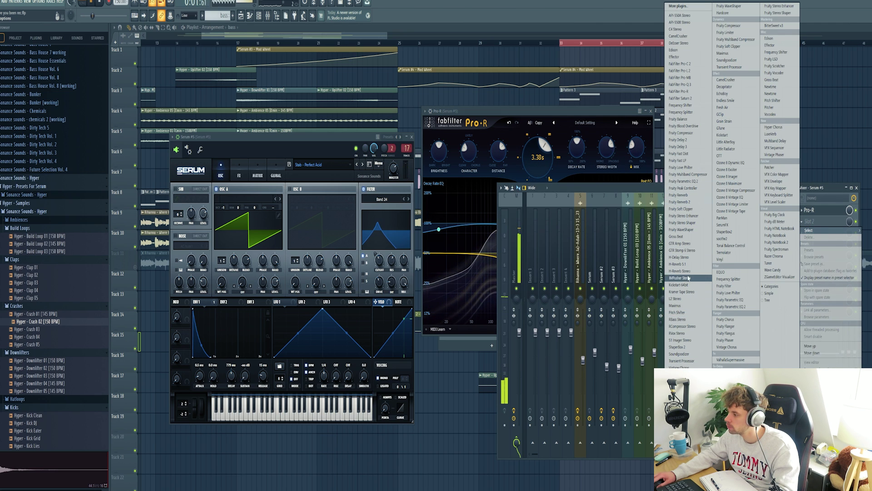
click(680, 257)
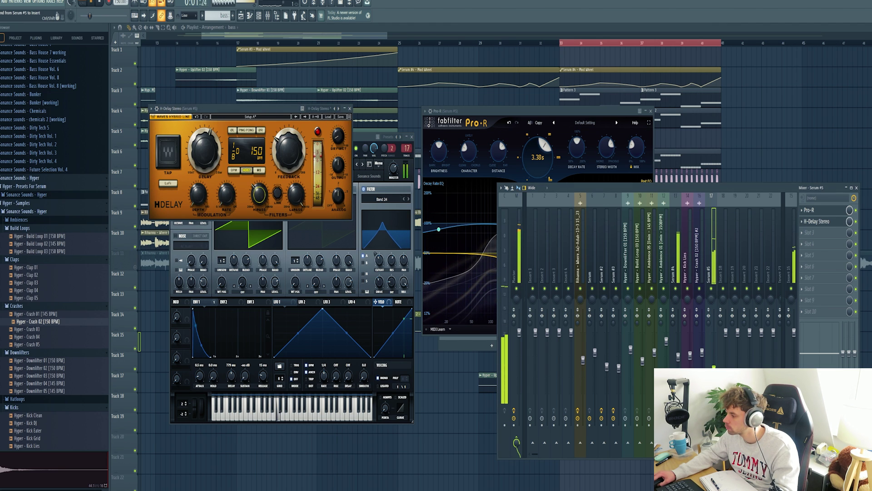
key(ctrl+z)
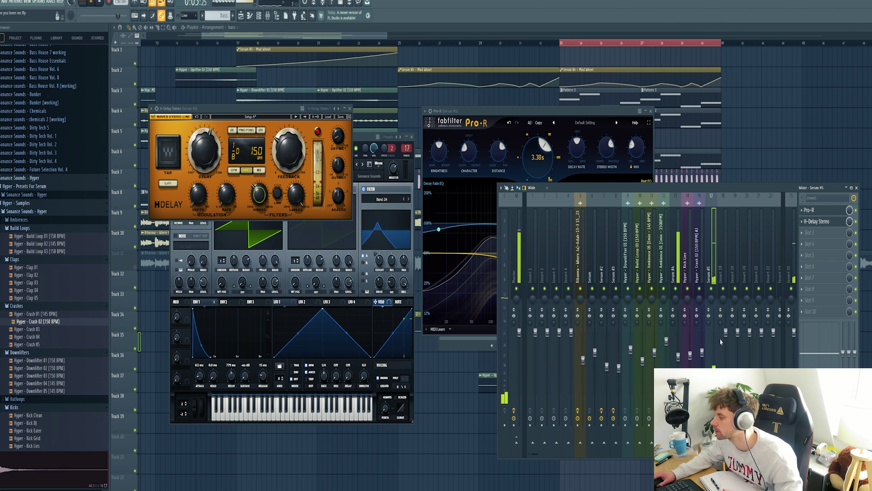
key(space)
- Clone the Serum #5 channel, audition the Wub presets in the copy, and keep Wub - Base
key(F9)
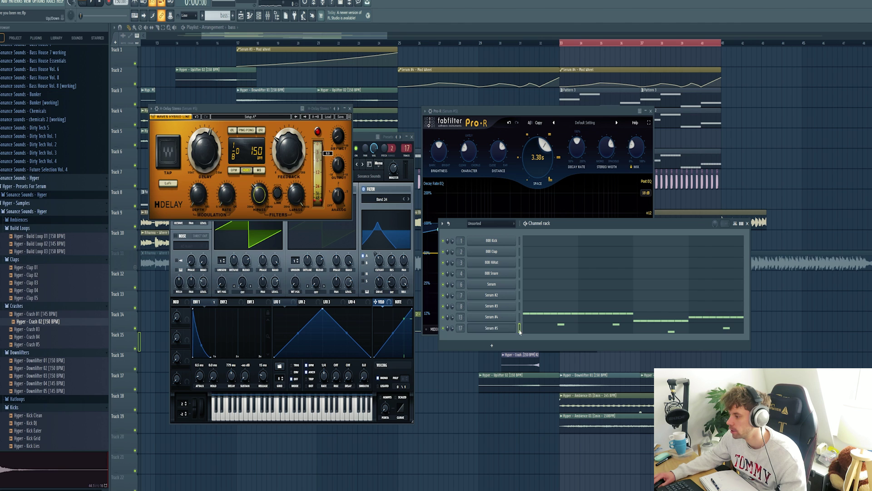
key(alt+c)
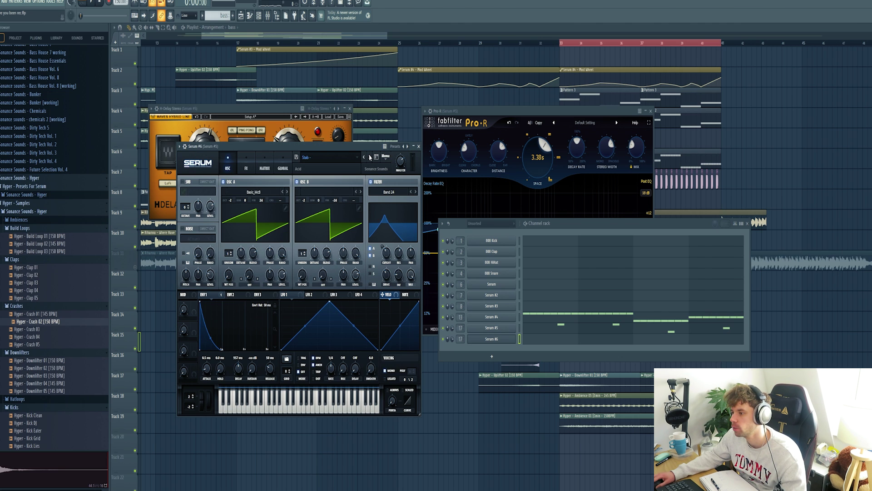
click(369, 157)
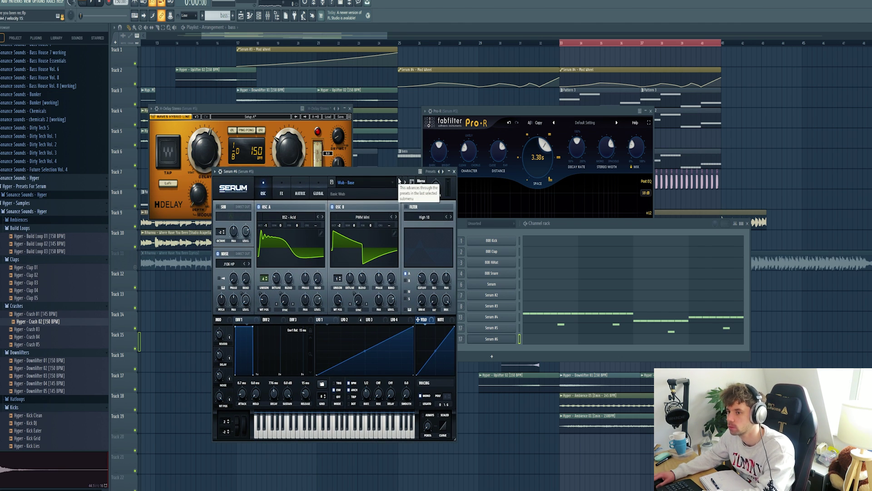
click(404, 182)
click(405, 182)
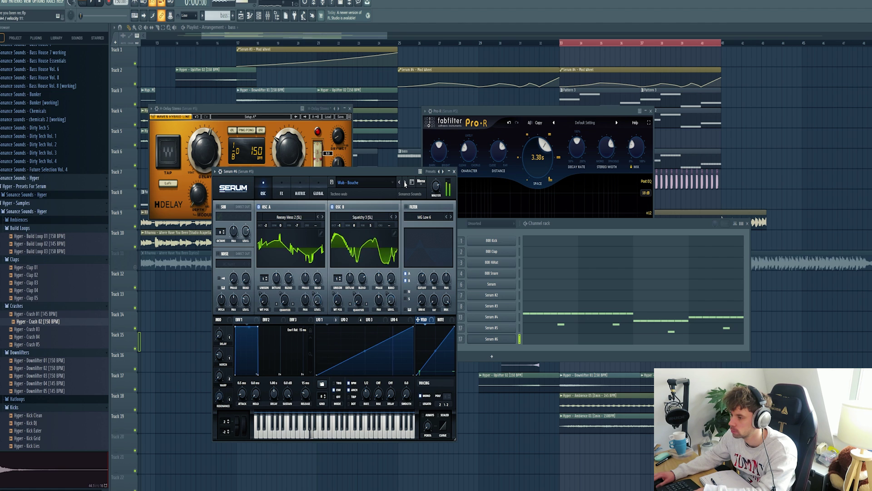
click(405, 182)
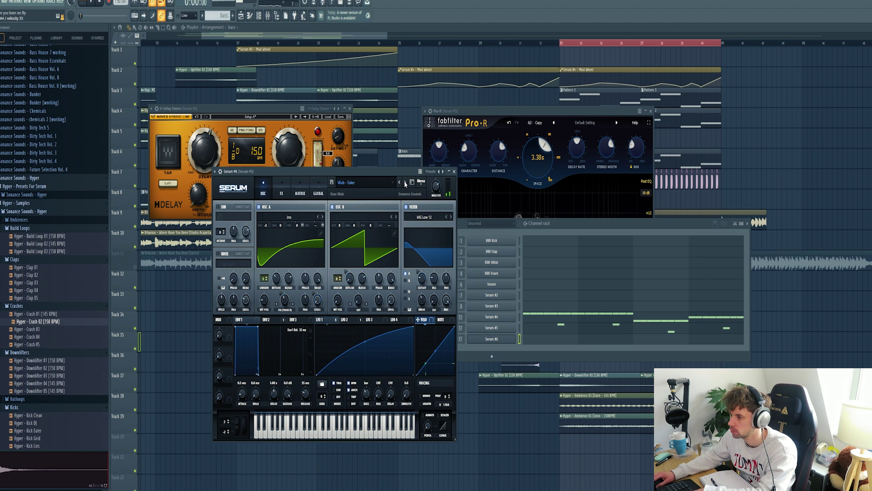
click(405, 182)
click(399, 182)
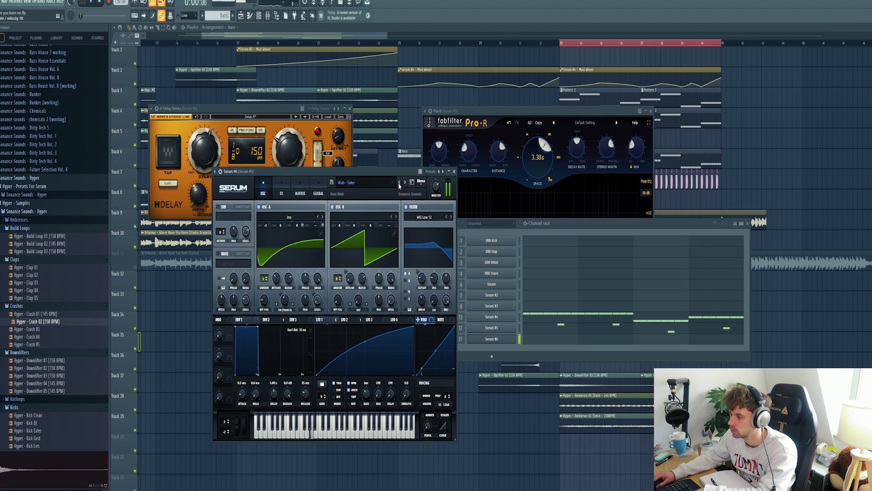
click(400, 183)
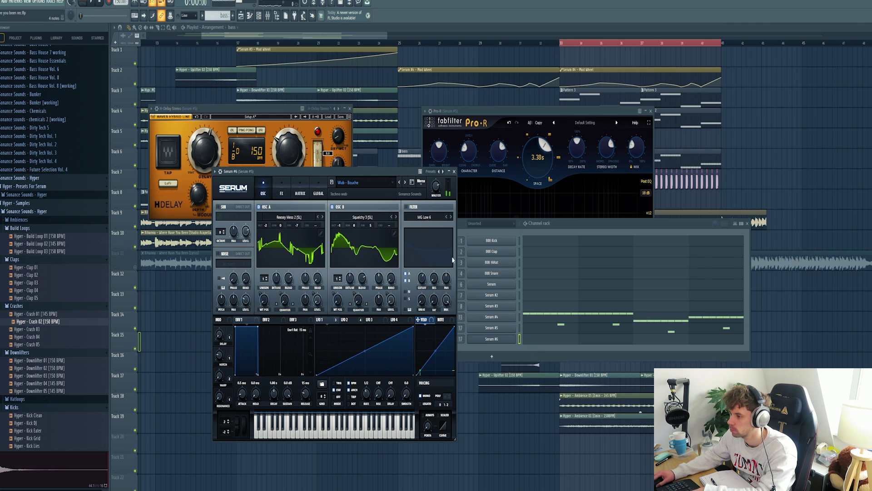
click(400, 183)
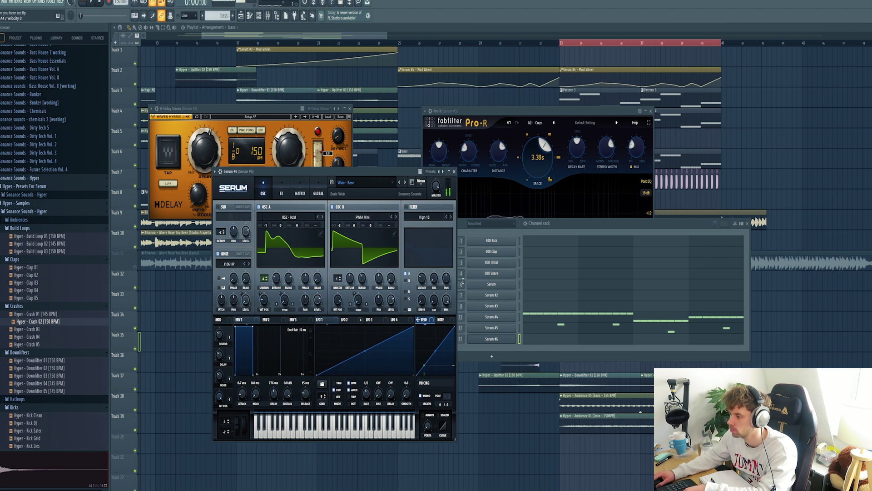
- Add a Serum #6 note filling the second half of bar 4 at the bass pitch, and audition the pattern
click(532, 340)
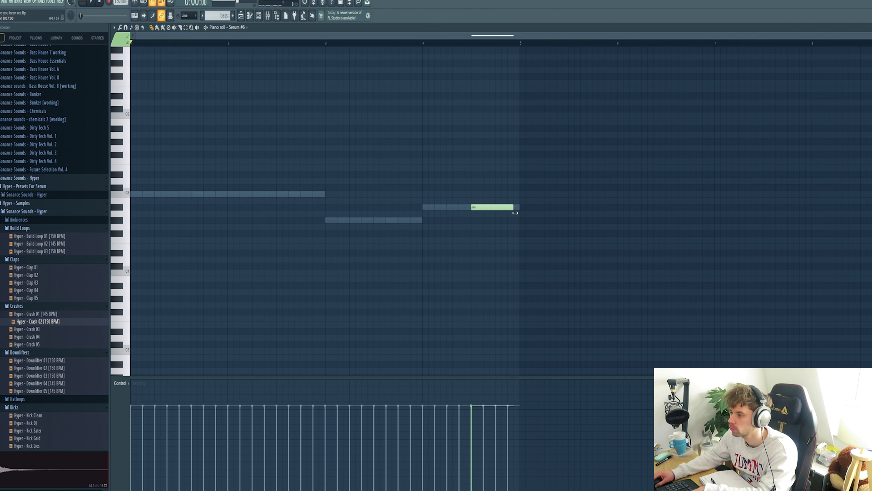
key(space)
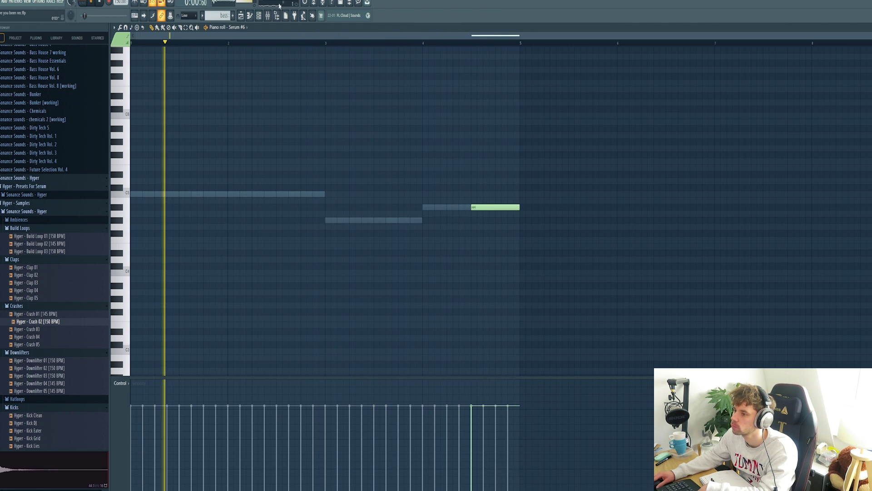
key(F6)
key(space)
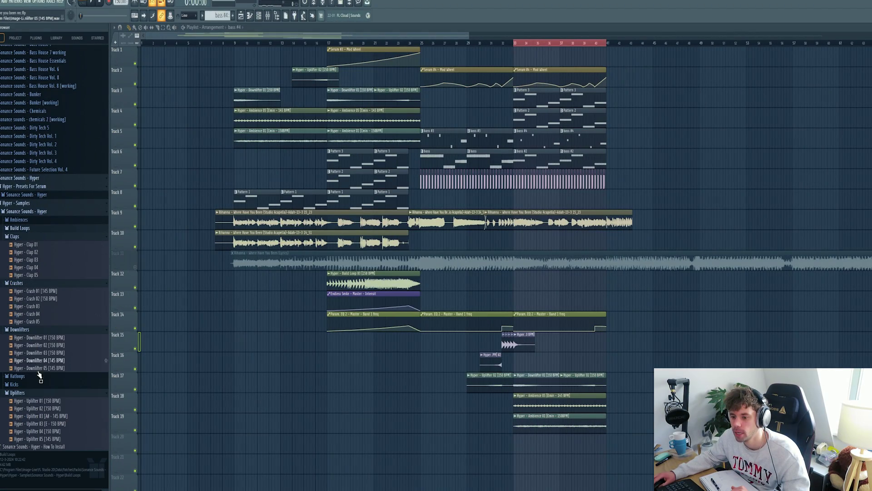
- Audition the Hyper hatloops, place Hatloop 03 on Track 8 at bar 33, and duplicate it from bar 37
click(41, 377)
click(44, 399)
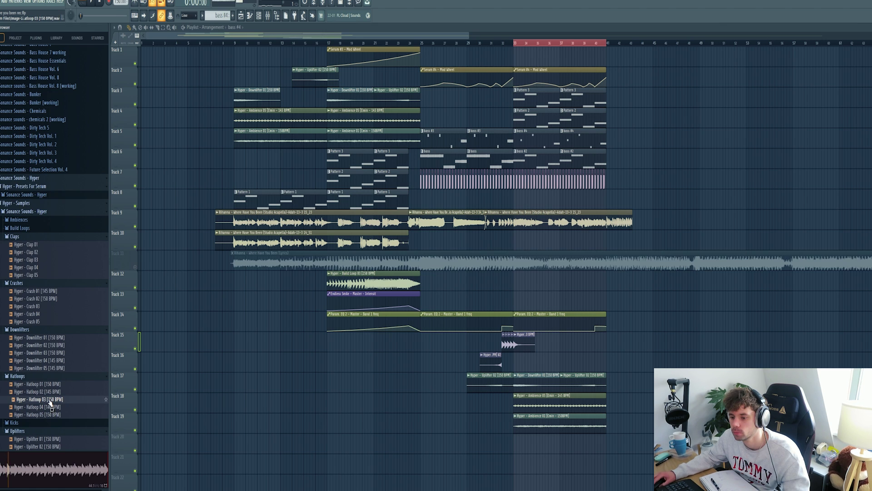
key(Up)
click(45, 408)
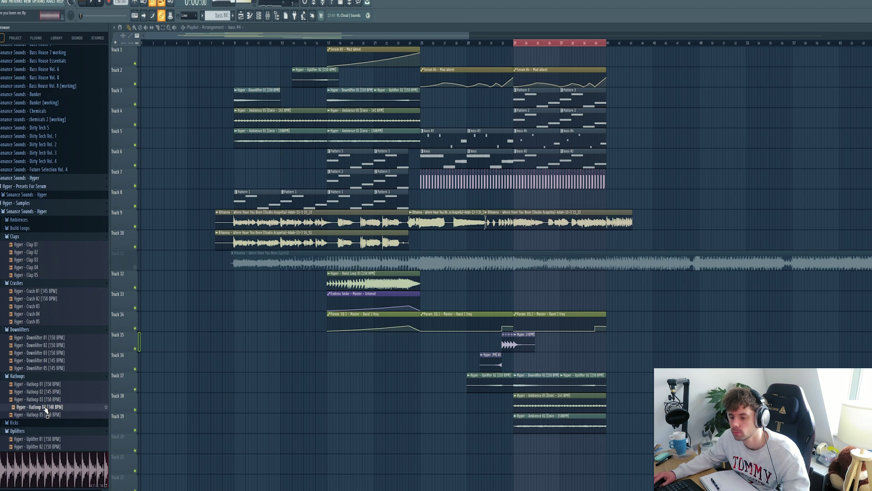
key(Up)
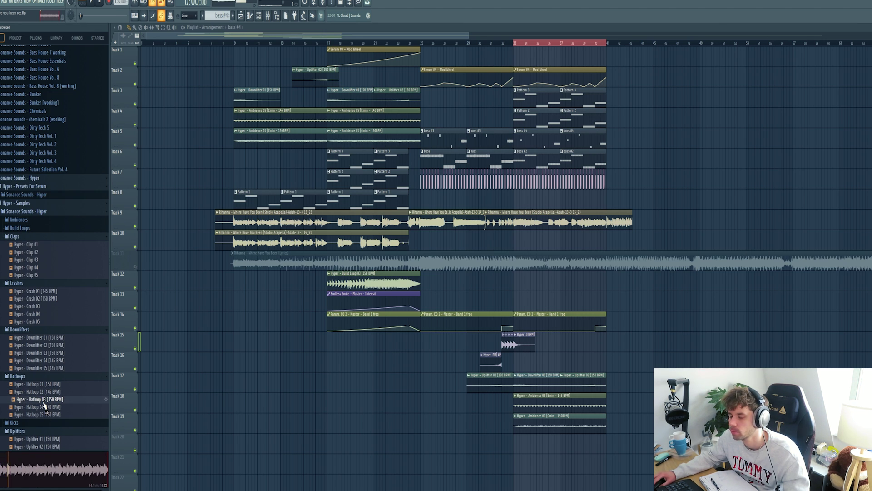
drag(44, 401, 535, 200)
ctrl+scroll(532, 200, up, 3)
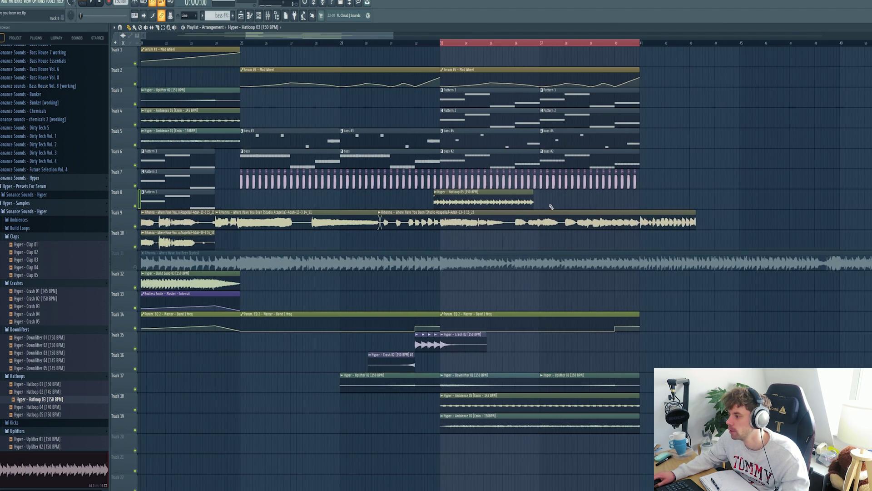
key(ctrl+b)
- Solo Tracks 7, 8, 14 and 15 and play the hatloop together with the kick from just before bar 33
ctrl+click(135, 206)
ctrl+click(135, 328)
key(space)
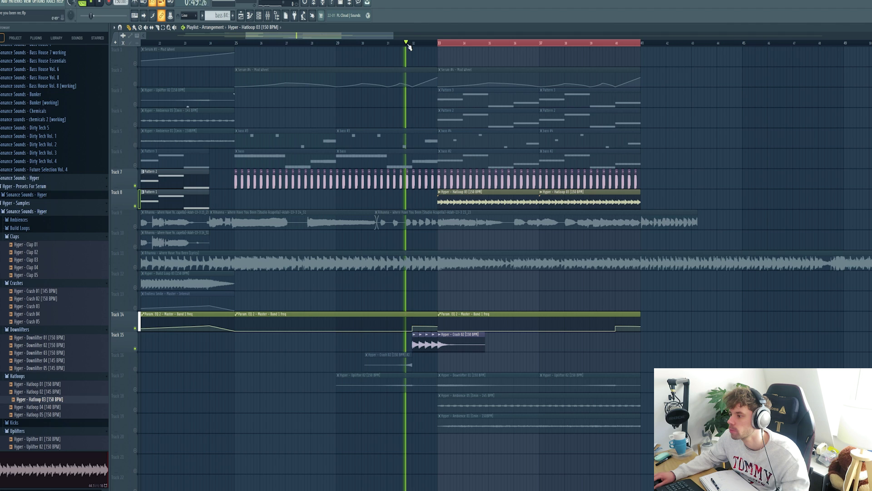
- Route the Hatloop 03 clip to mixer track 18 and lower its fader while it plays with the kick
key(ctrl+l)
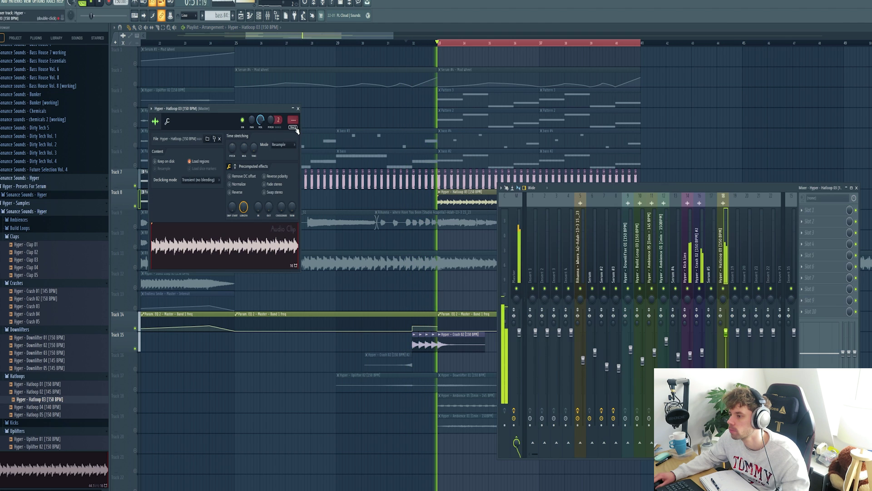
drag(725, 335, 724, 339)
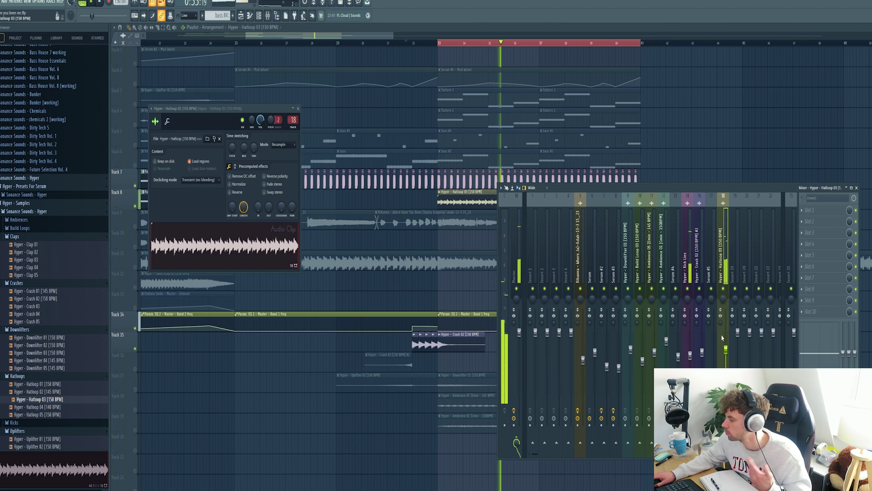
key(space)
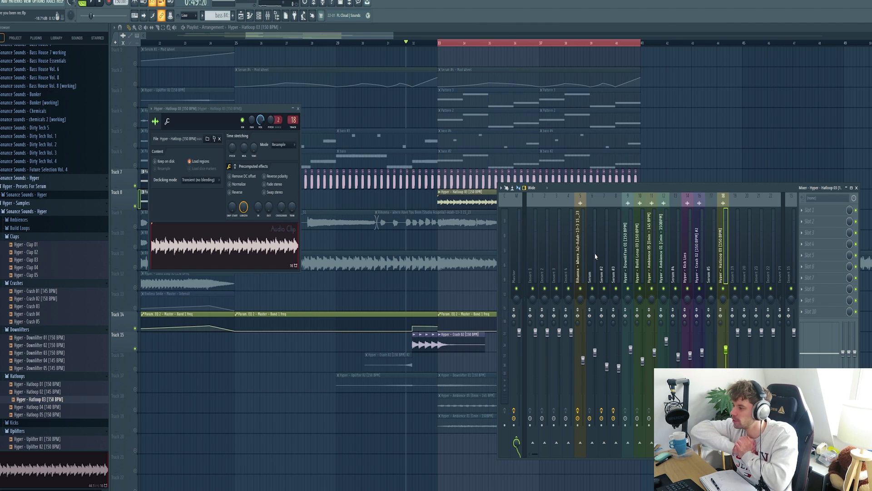